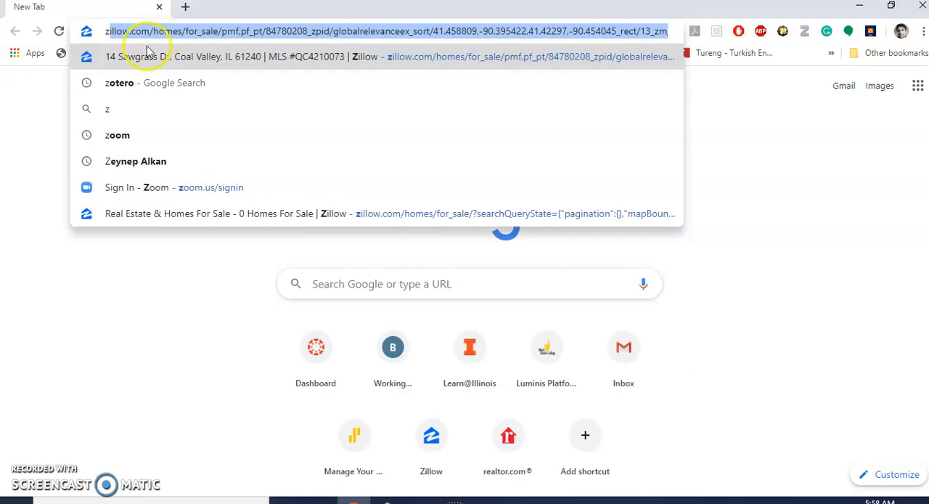
Step: Open the Zotero website and go to the download page with the Zotero 5.0 and Chrome Connector options
left_click(118, 81)
left_click(195, 216)
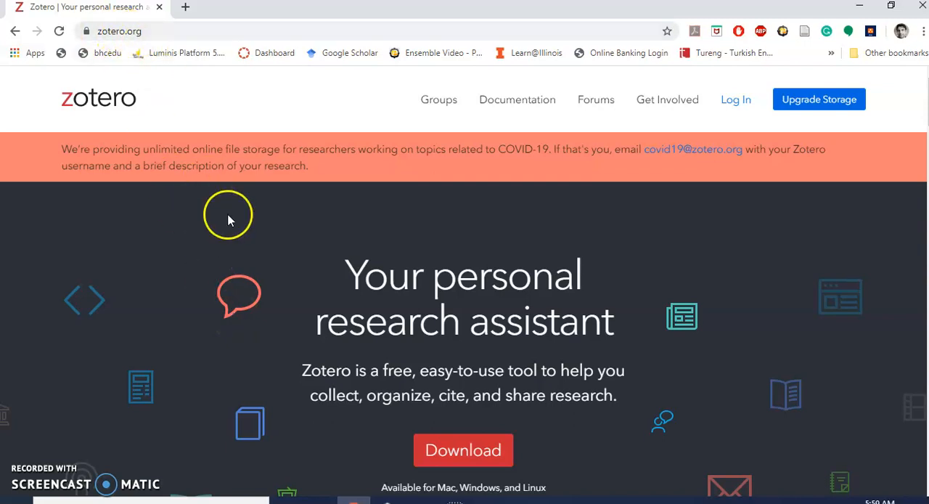
scroll(375, 335, "down", 1)
left_click(460, 370)
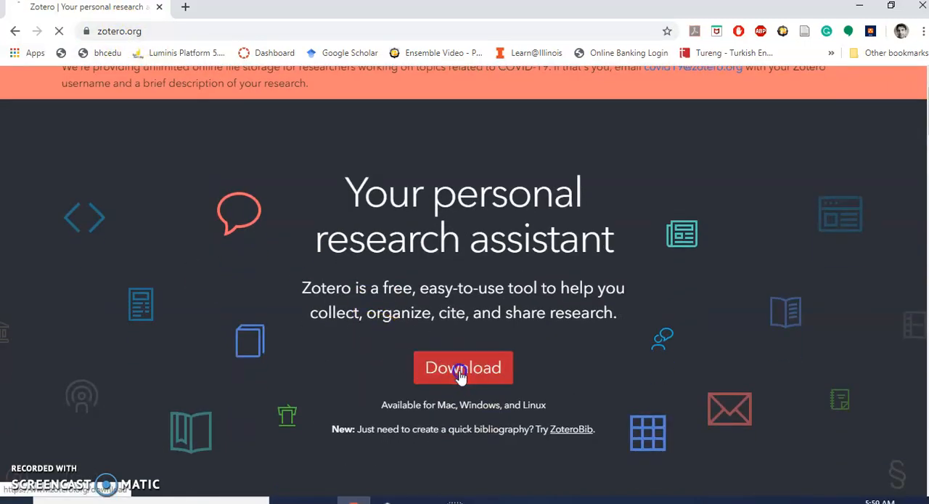
scroll(460, 377, "down", 2)
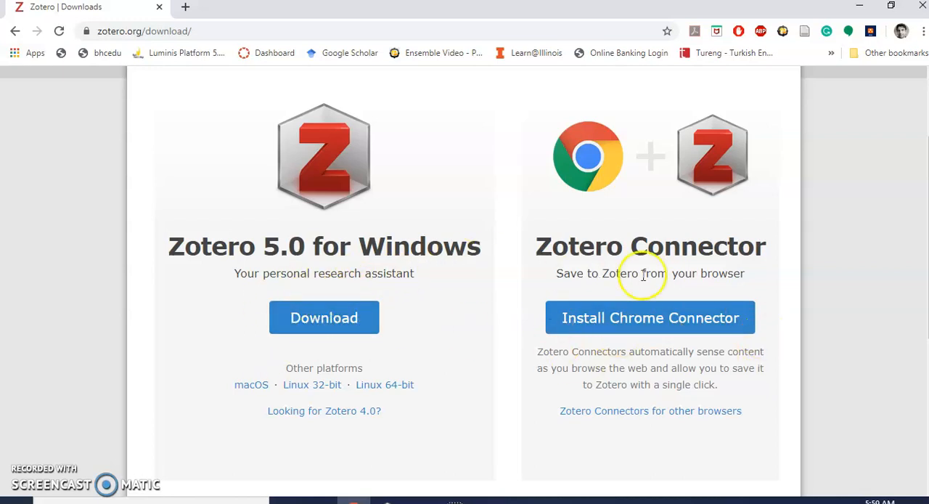
Step: Open Zotero's plugins page and examine the listed plugins down to the Word and LibreOffice section
scroll(449, 377, "down", 2)
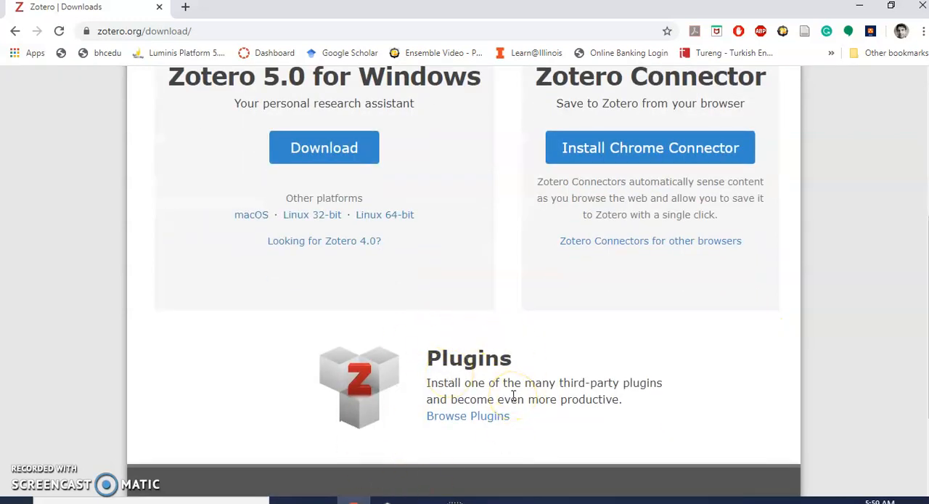
left_click(463, 418)
scroll(463, 419, "down", 5)
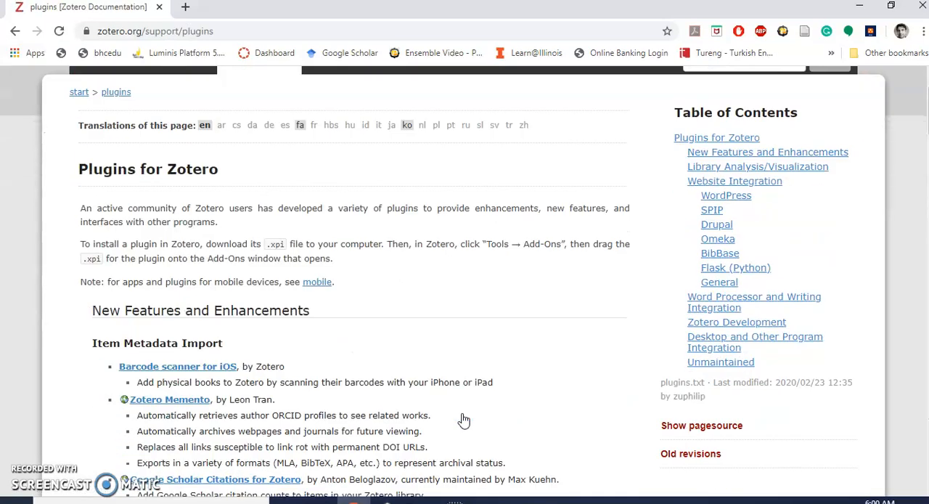
scroll(463, 420, "down", 15)
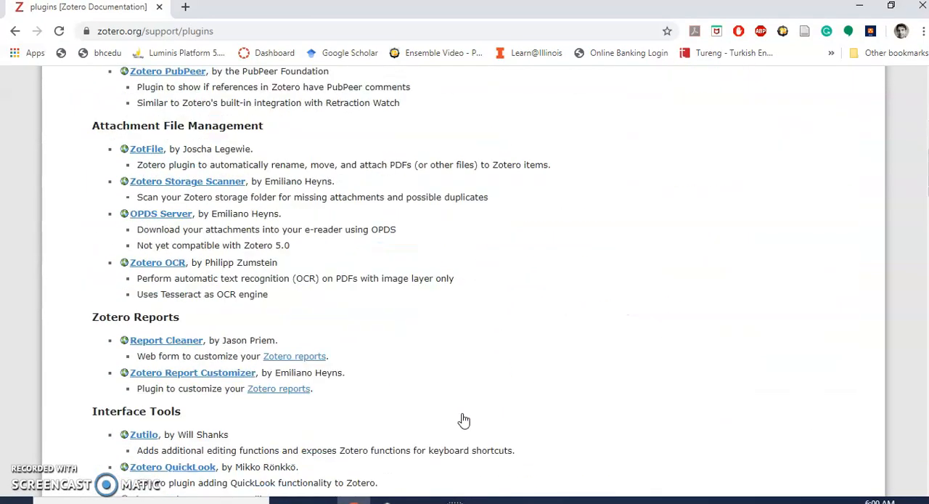
scroll(464, 420, "down", 5)
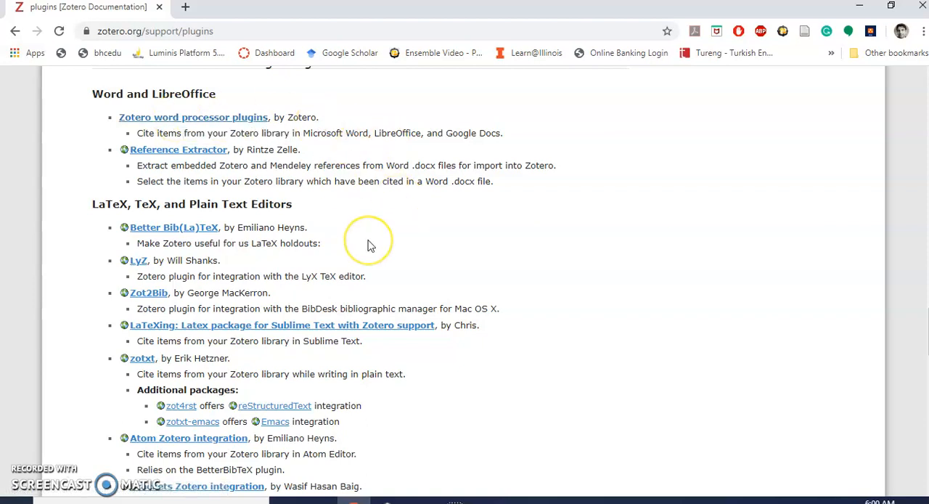
Step: Open Google Scholar in a new tab and search for "collaborative learning"
left_click(184, 7)
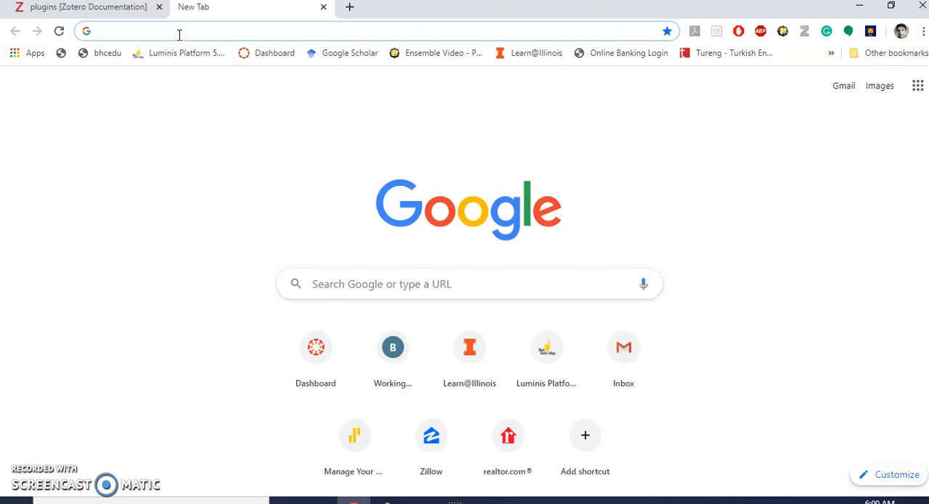
type("goo")
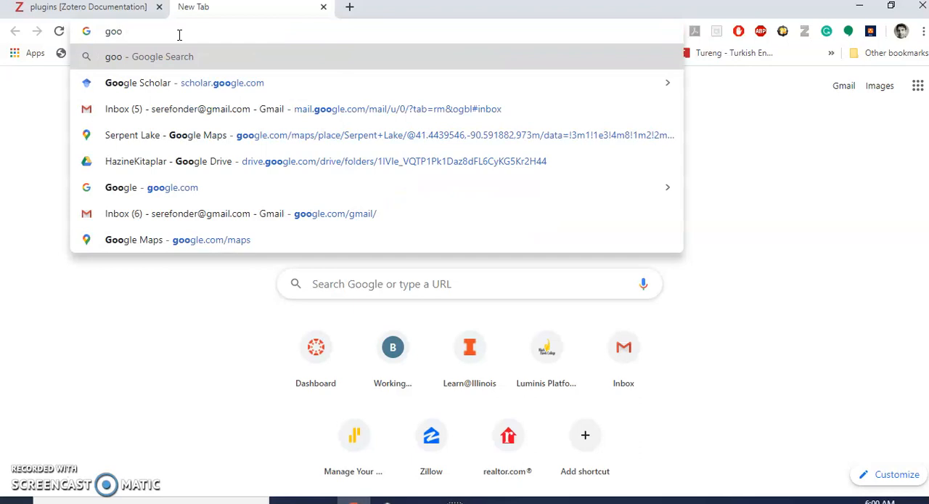
left_click(201, 82)
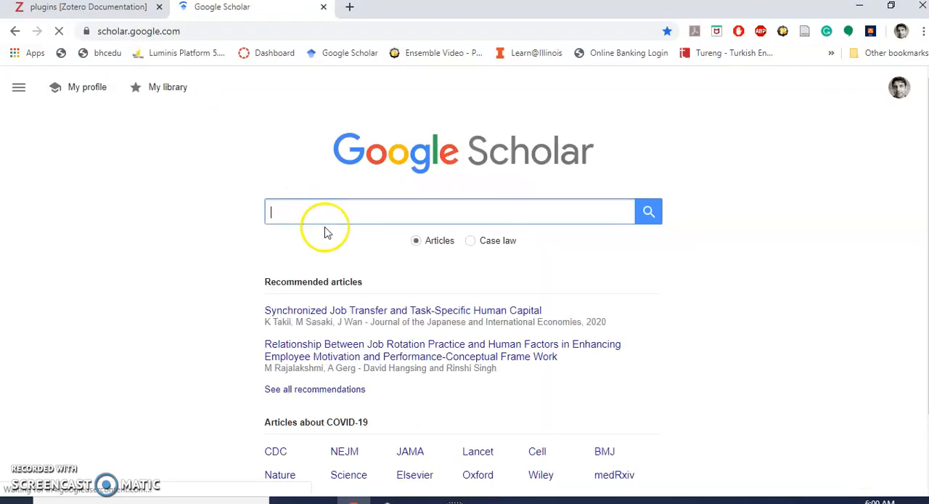
left_click(321, 211)
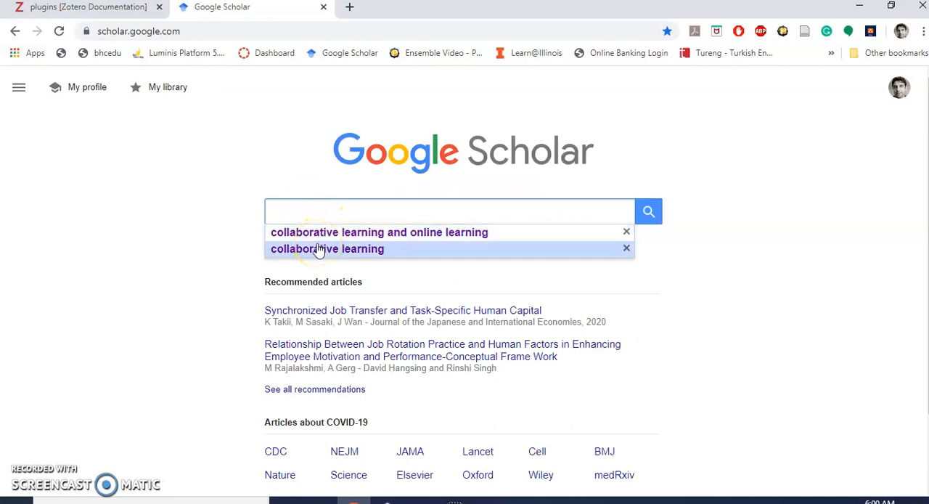
left_click(319, 249)
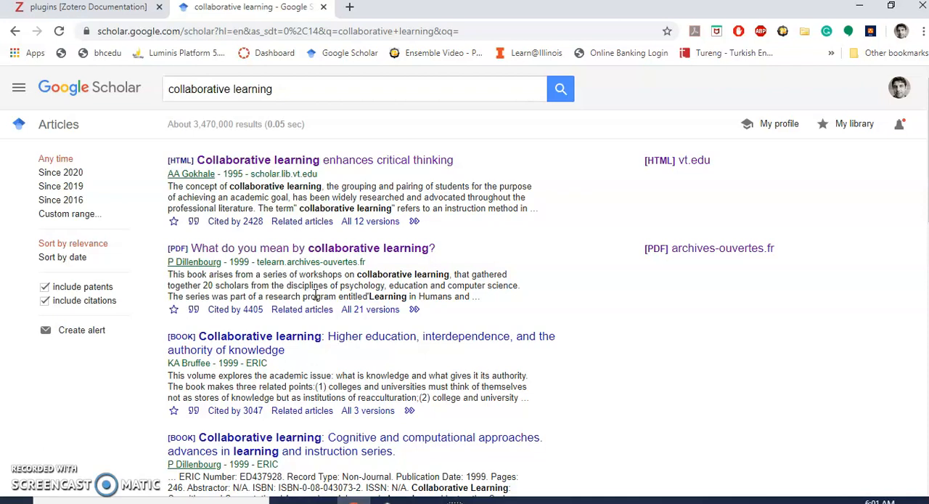
Step: Look over the search results and limit them to articles since 2020
scroll(315, 374, "down", 2)
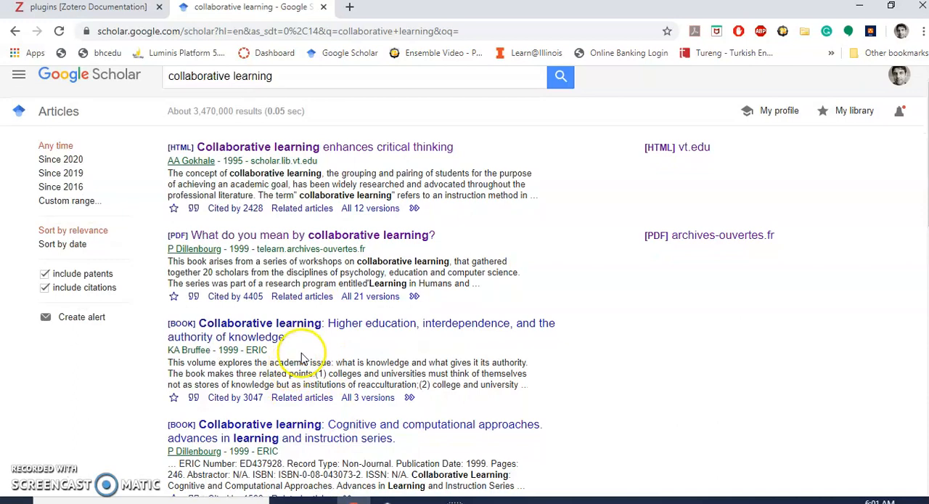
scroll(305, 356, "down", 1)
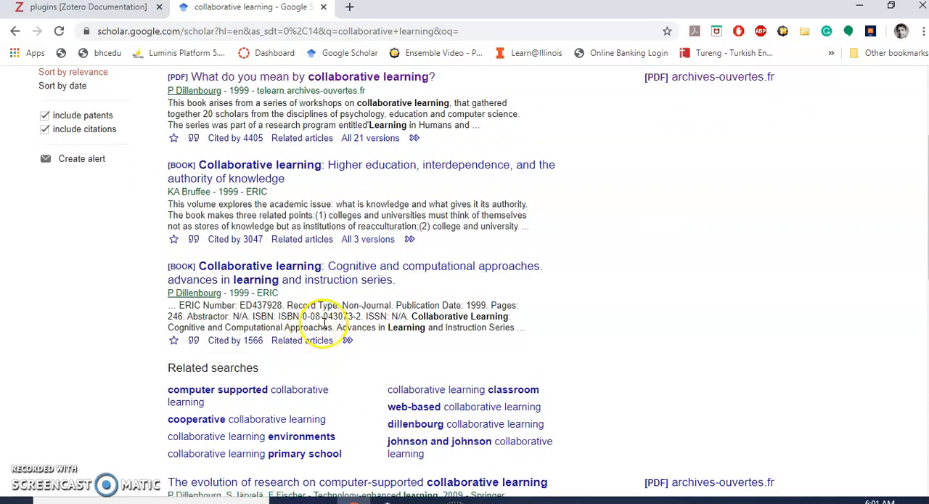
scroll(319, 287, "up", 3)
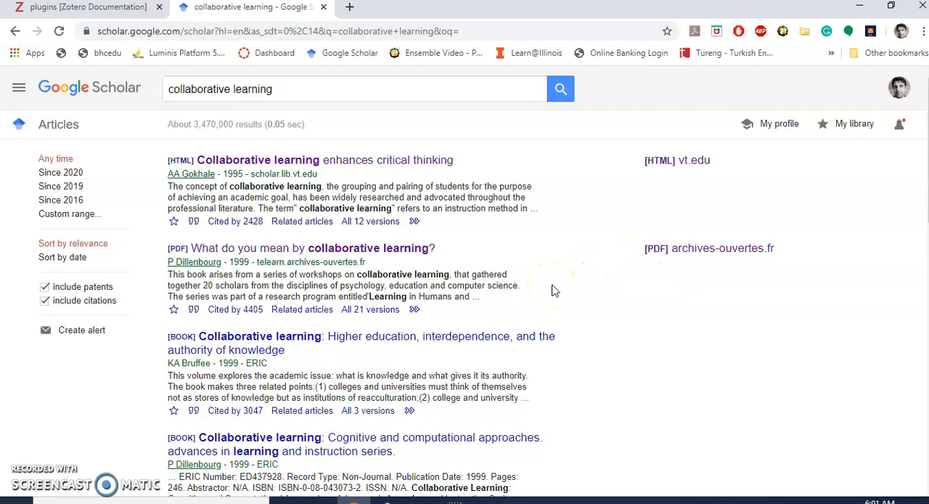
left_click(62, 173)
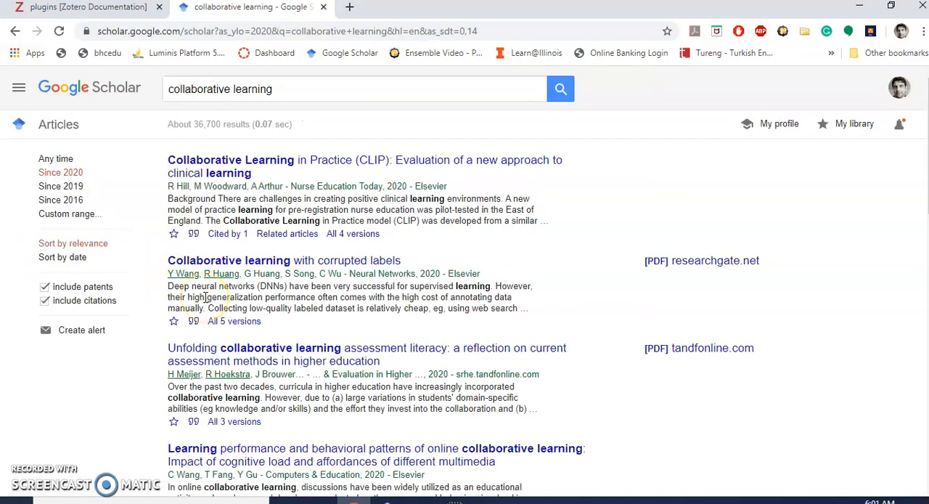
Step: Save the search result "Unfolding collaborative learning assessment literacy" to the Zotero library with the Zotero Connector
scroll(218, 299, "down", 1)
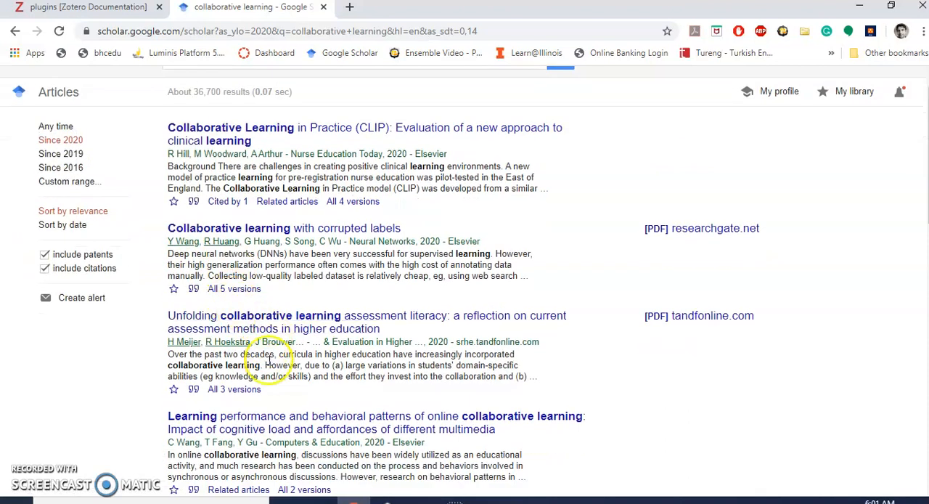
scroll(268, 375, "down", 2)
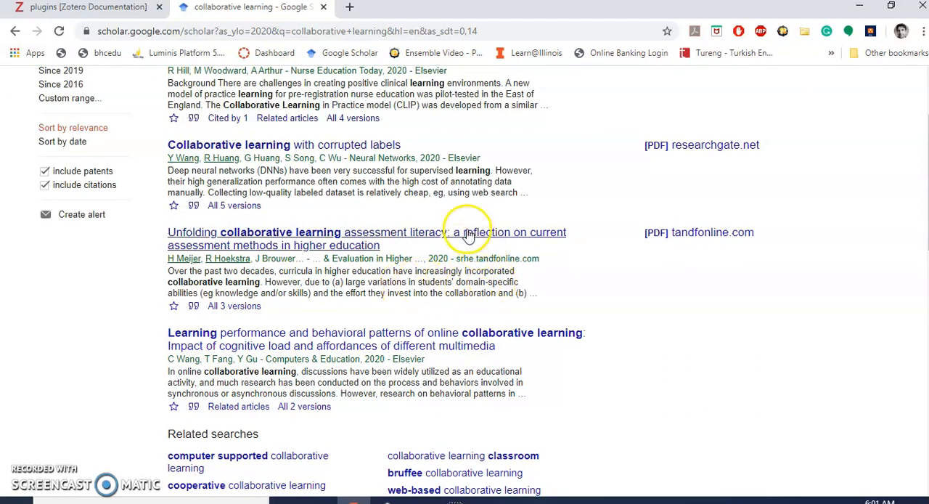
scroll(467, 234, "up", 1)
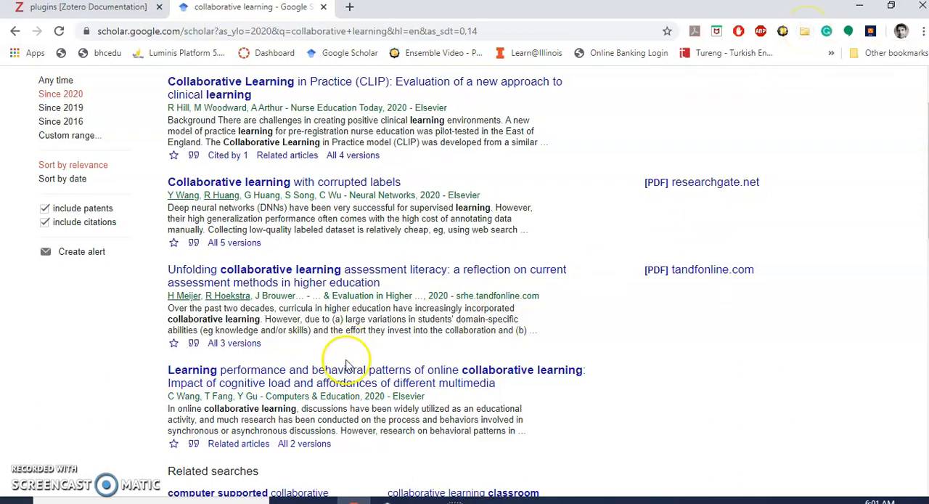
left_click(387, 500)
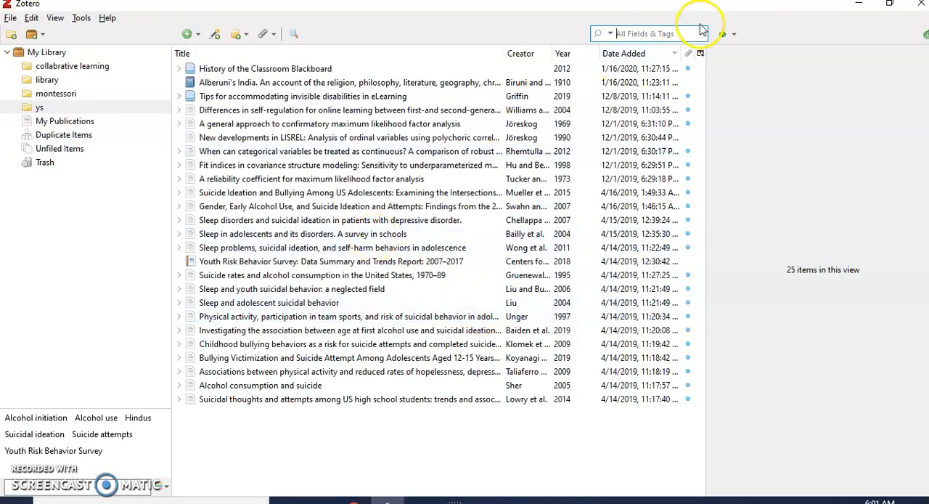
left_click(859, 9)
left_click(804, 34)
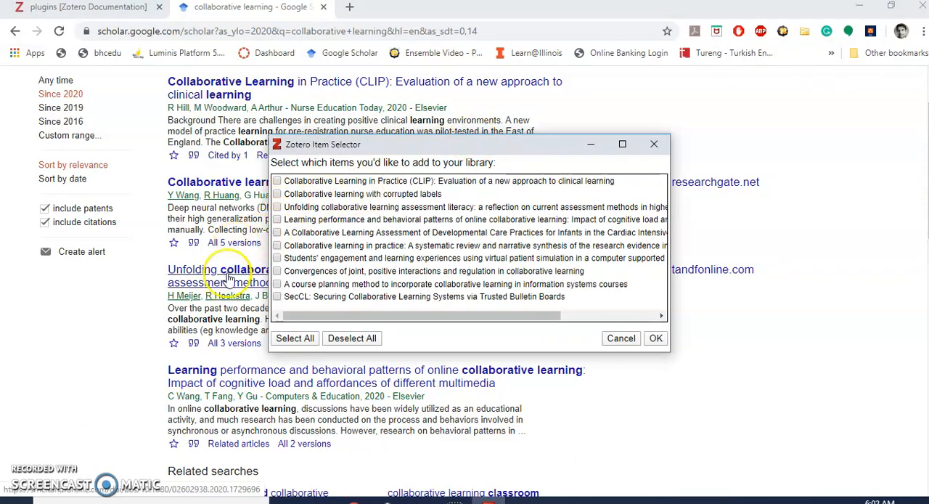
left_click(278, 208)
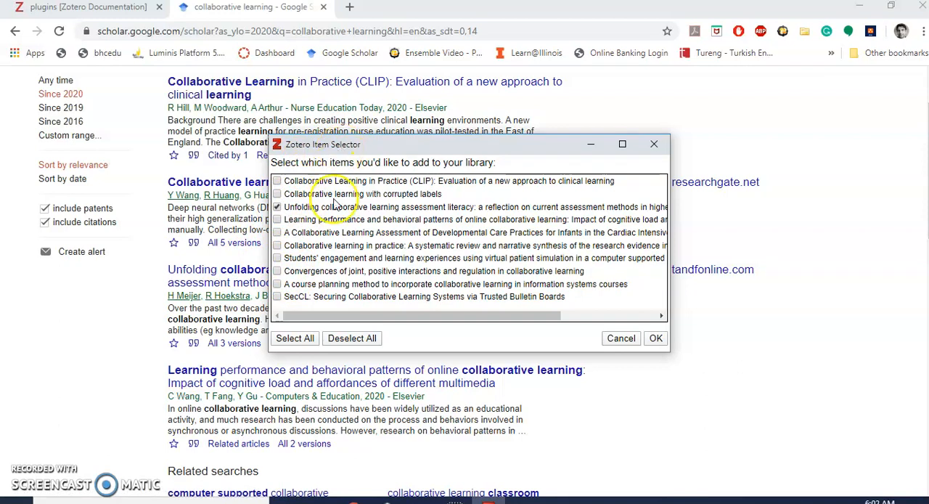
left_click(656, 338)
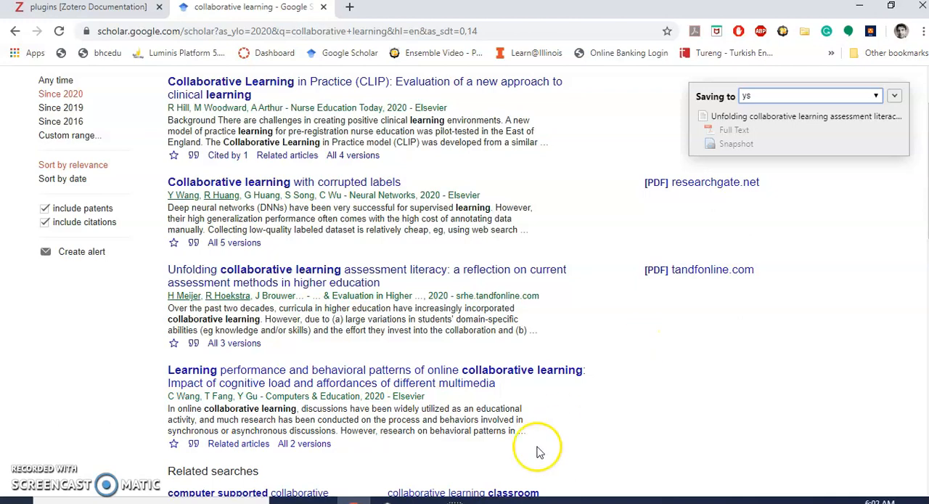
Step: Switch to Zotero and review the details of the saved article "Unfolding collaborative learning assessment literacy"
left_click(388, 501)
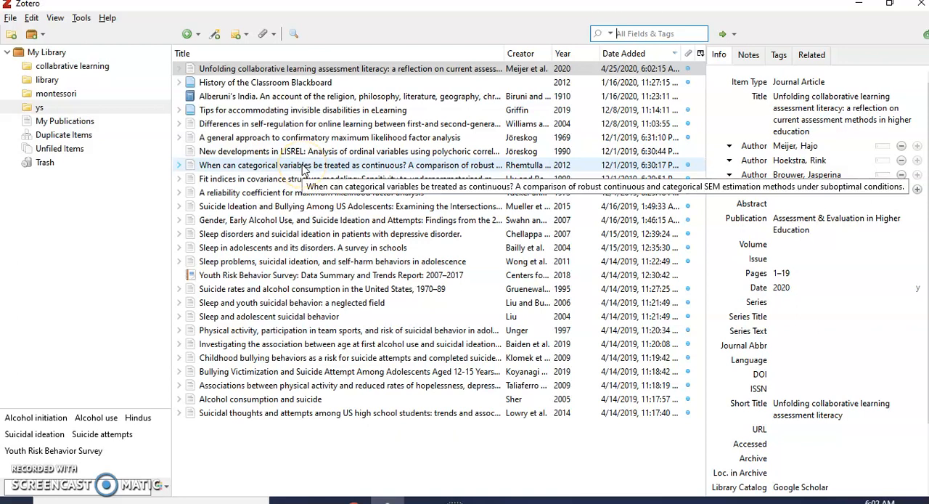
left_click(306, 69)
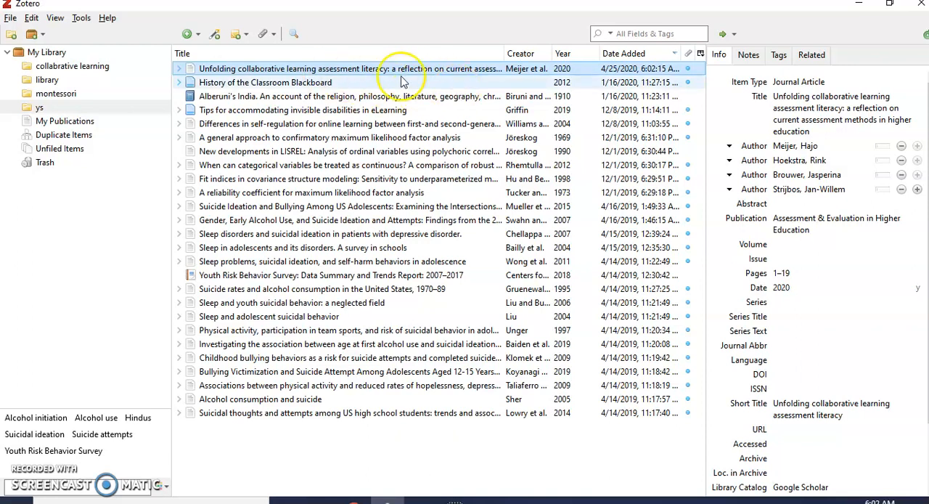
double_click(358, 72)
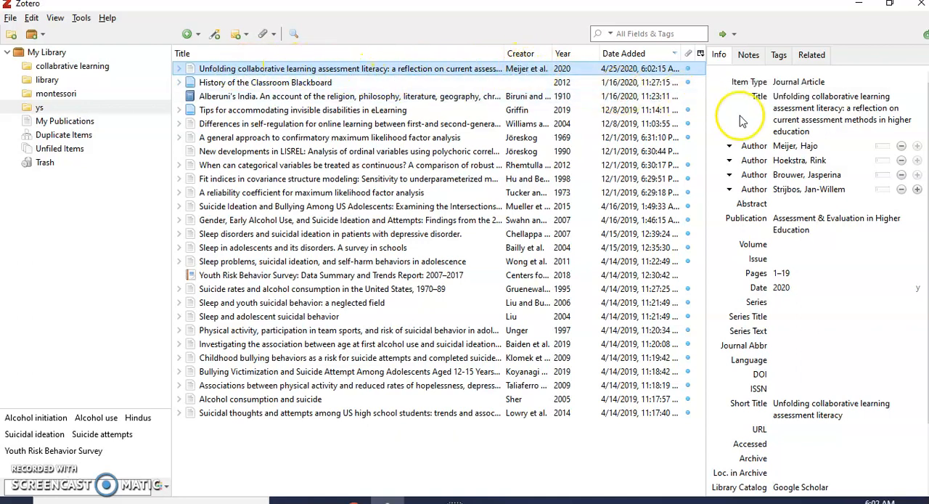
left_click(776, 132)
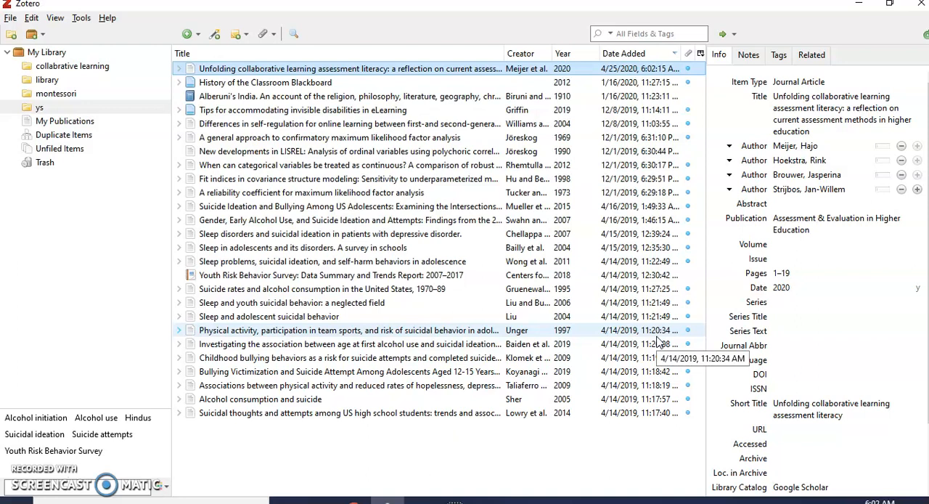
Step: Minimize the open File Explorer, Zotero and browser windows to show the desktop
left_click(421, 501)
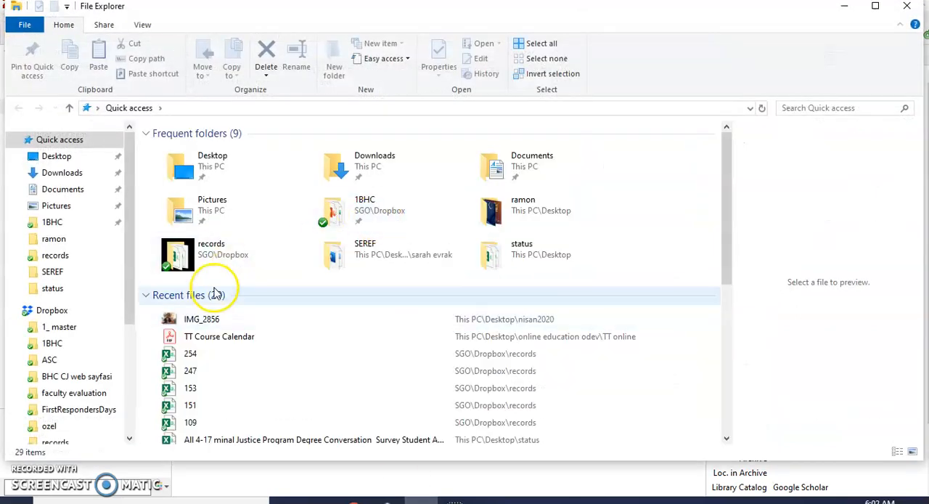
left_click(844, 9)
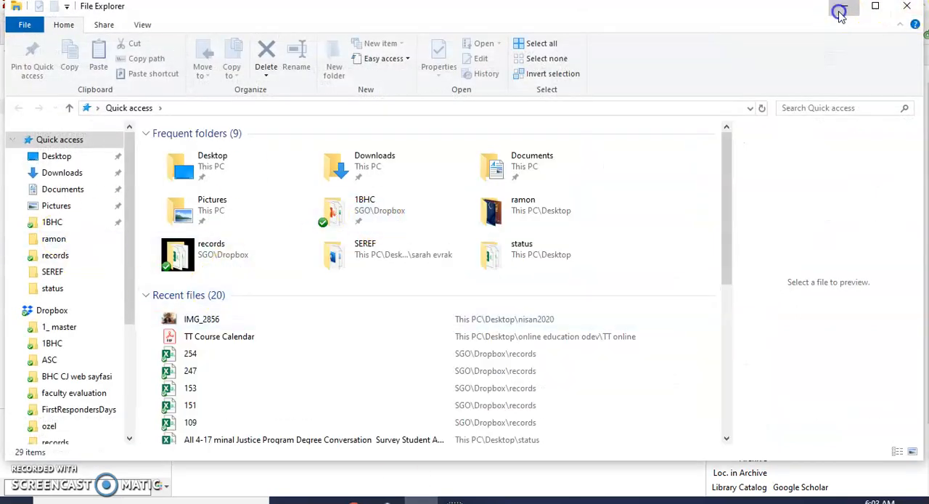
left_click(862, 7)
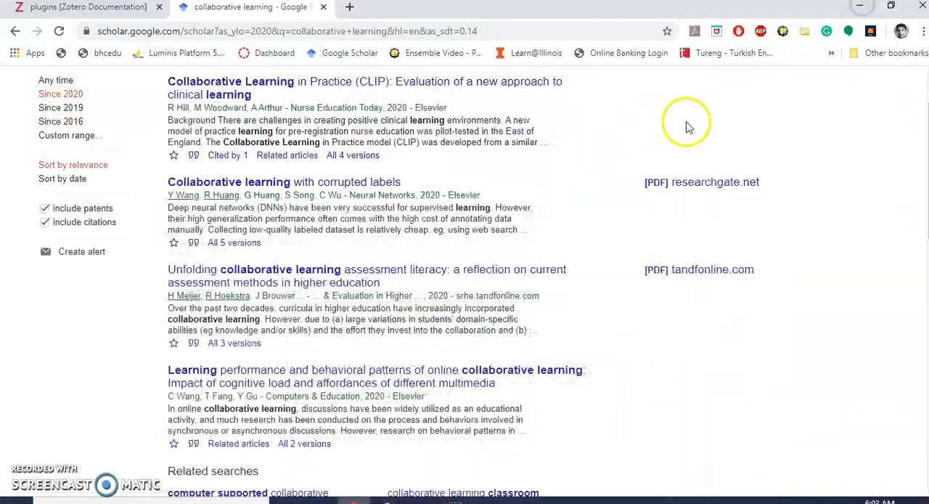
left_click(860, 8)
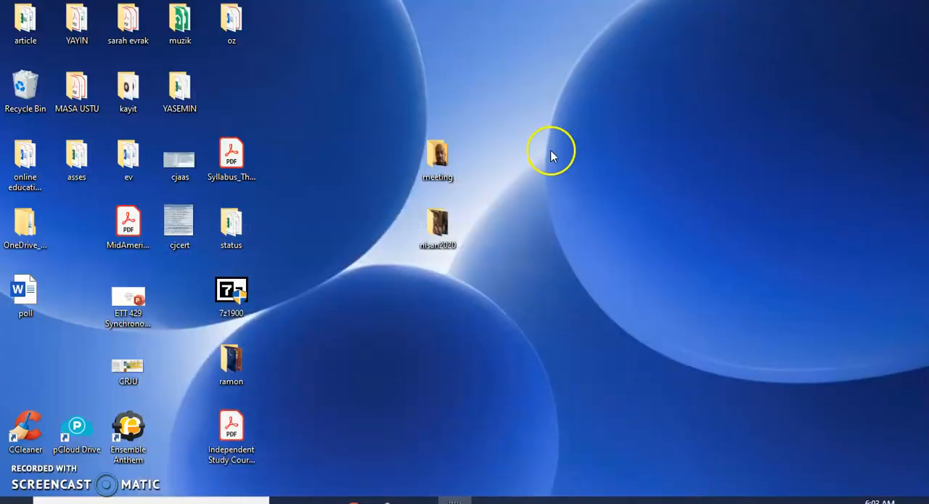
Step: Create a Microsoft Word document named "article" on the desktop and open it
right_click(550, 151)
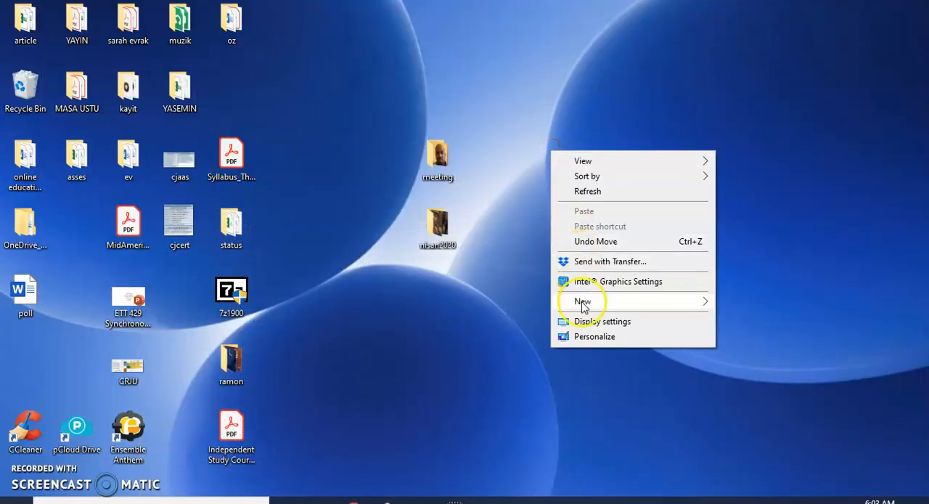
mouse_move(583, 307)
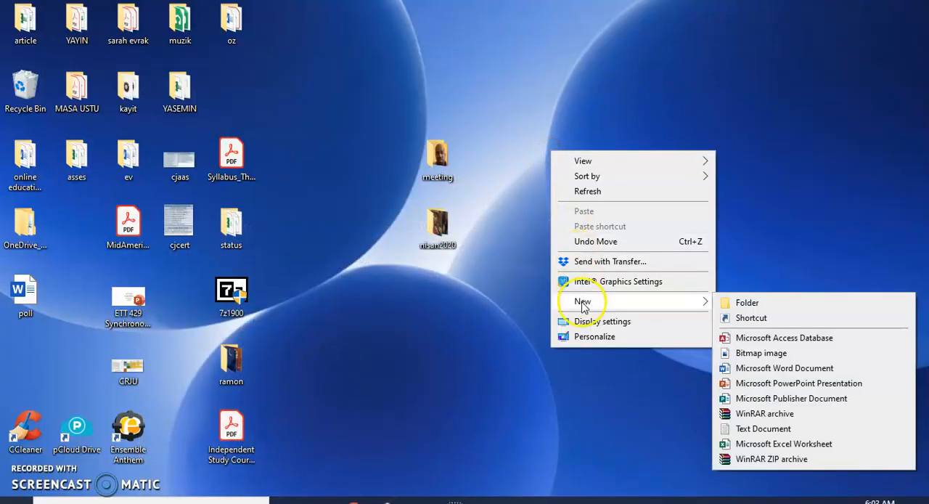
left_click(766, 368)
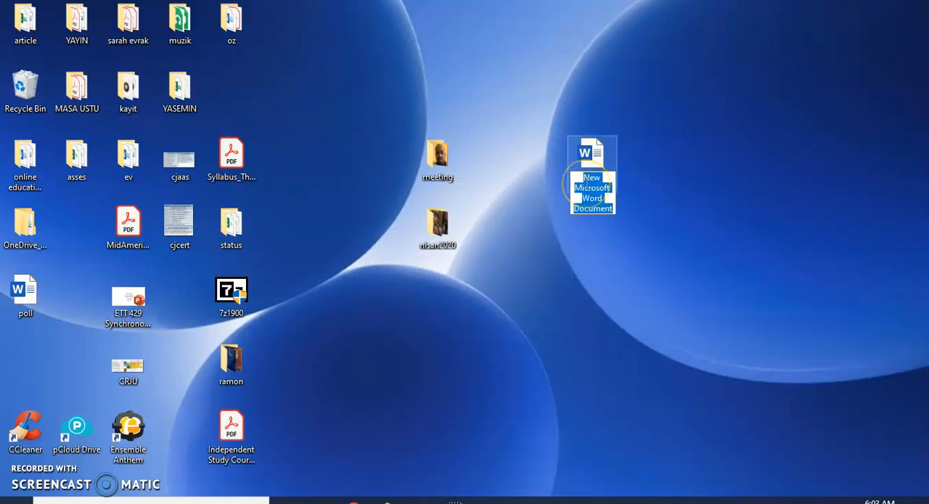
type("artic")
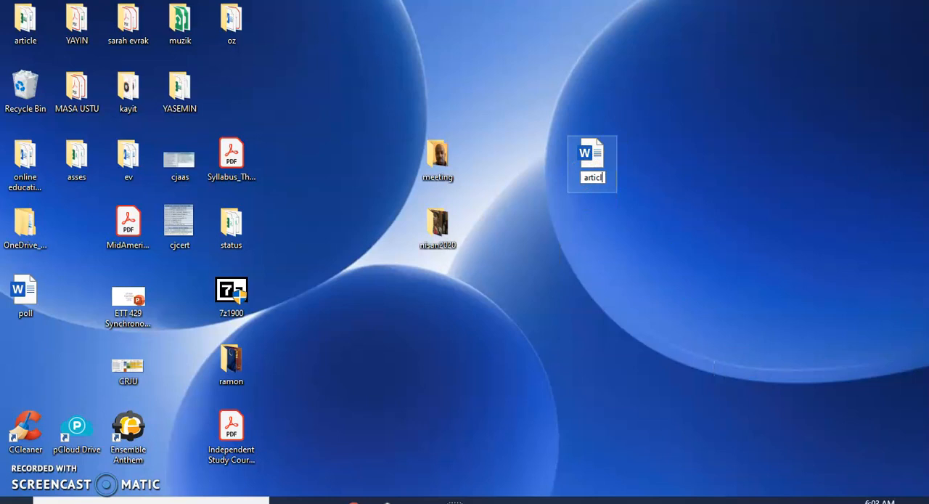
type("le")
key("Return")
double_click(586, 182)
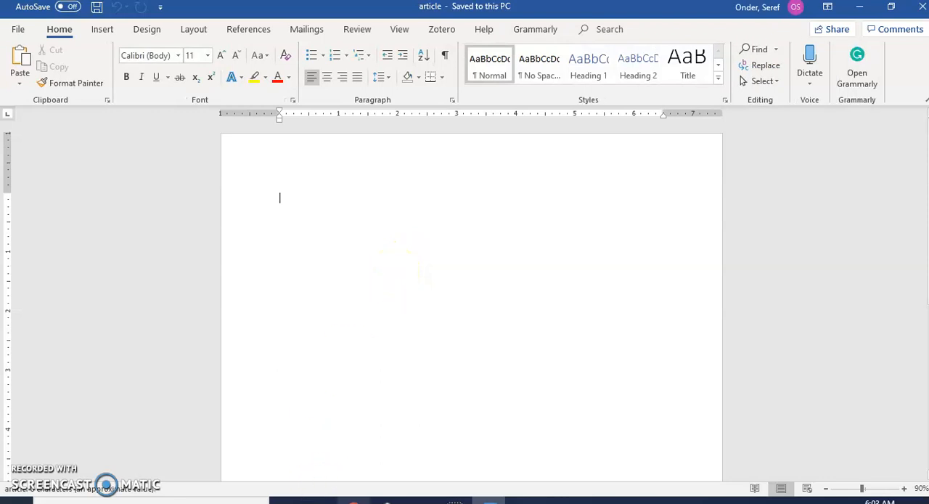
Step: Switch to the browser and open the full text of "Unfolding collaborative learning assessment literacy" from the Google Scholar results
left_click(353, 501)
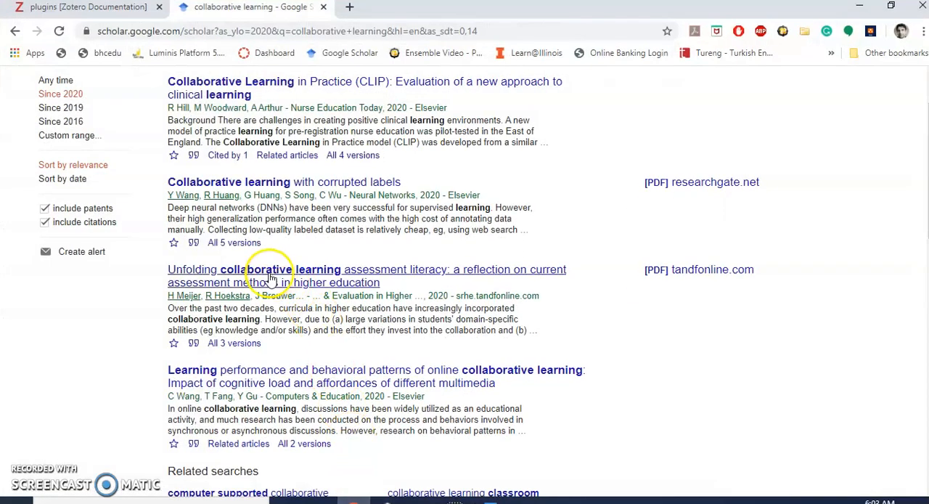
left_click(269, 279)
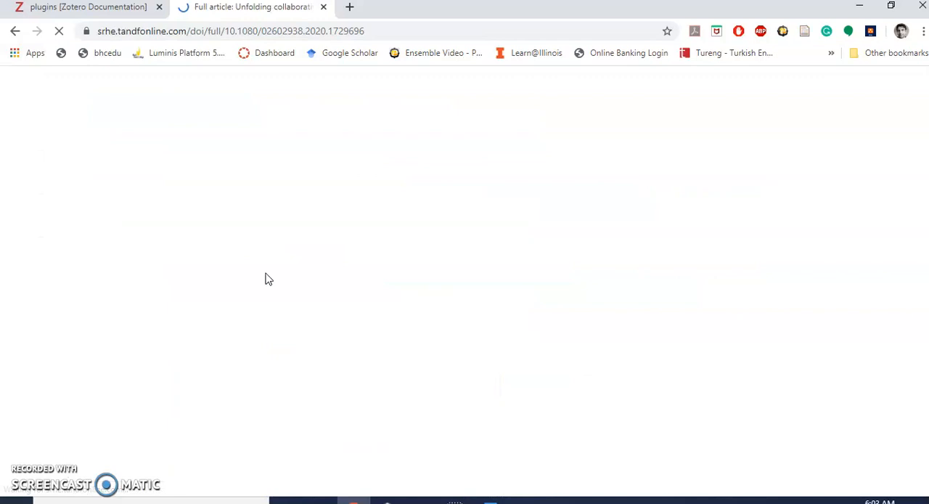
scroll(268, 348, "down", 2)
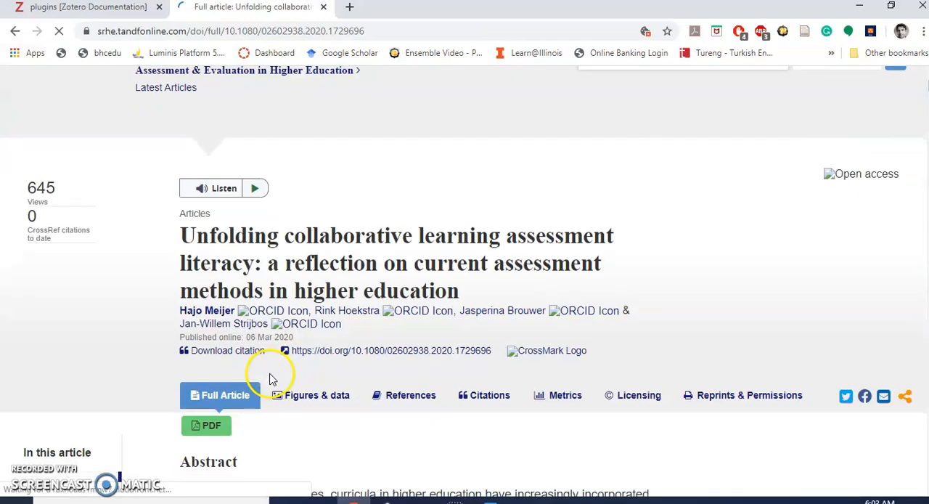
scroll(268, 377, "down", 5)
Step: Copy the abstract from "Over the past two decades" through "and group" and paste it into the "article" document in Word
left_click_drag(178, 173, 301, 240)
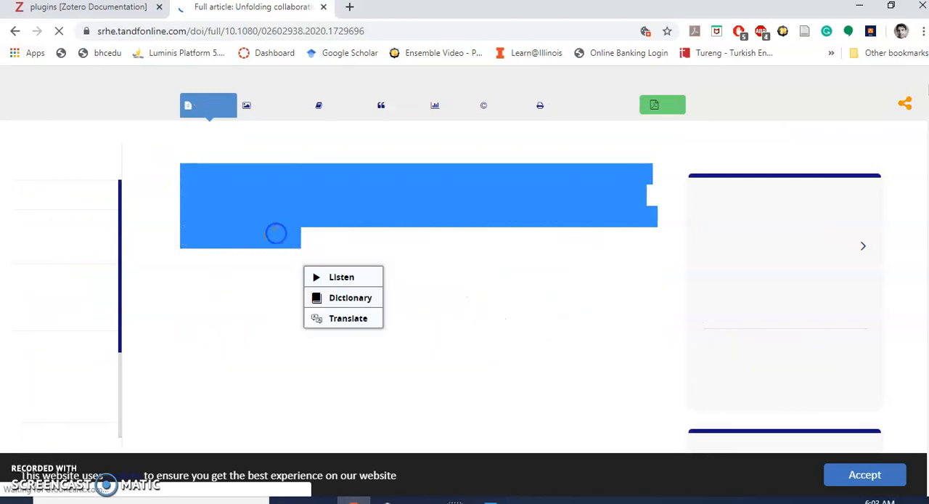
left_click(276, 232)
left_click(182, 178)
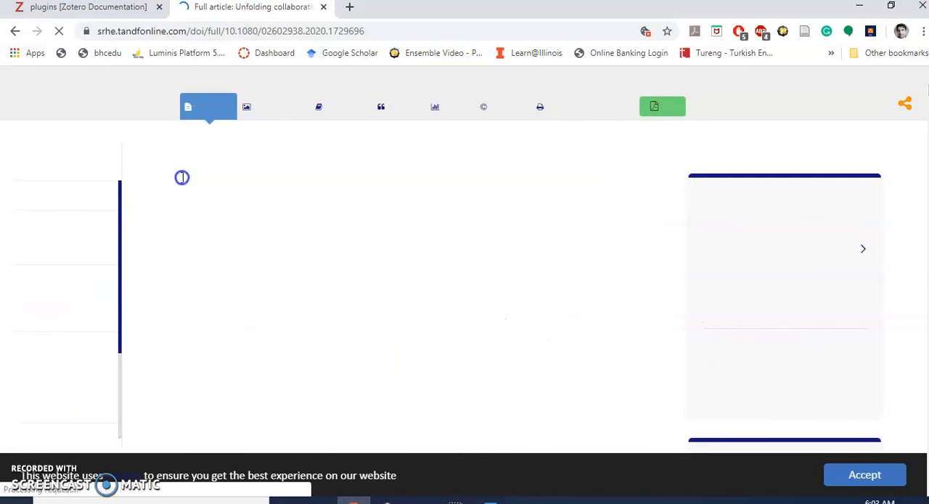
left_click_drag(182, 177, 667, 443)
key("ctrl+c")
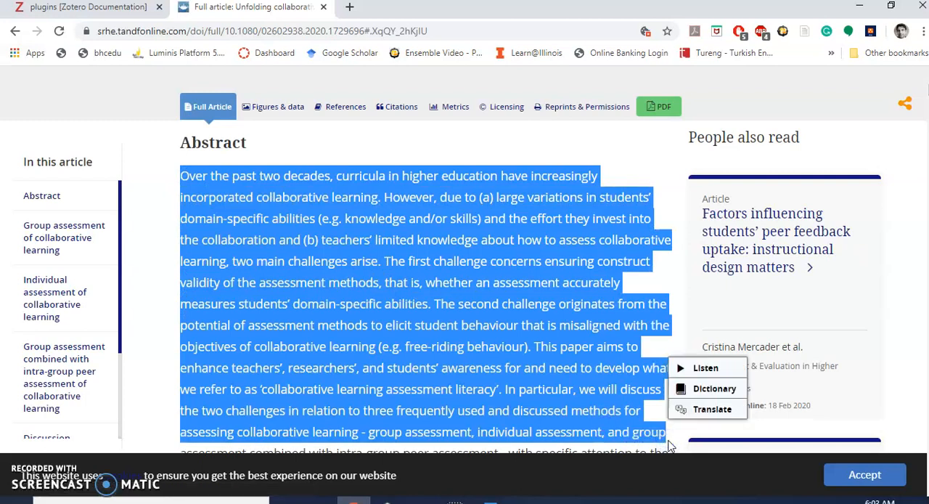
left_click(489, 500)
left_click(415, 293)
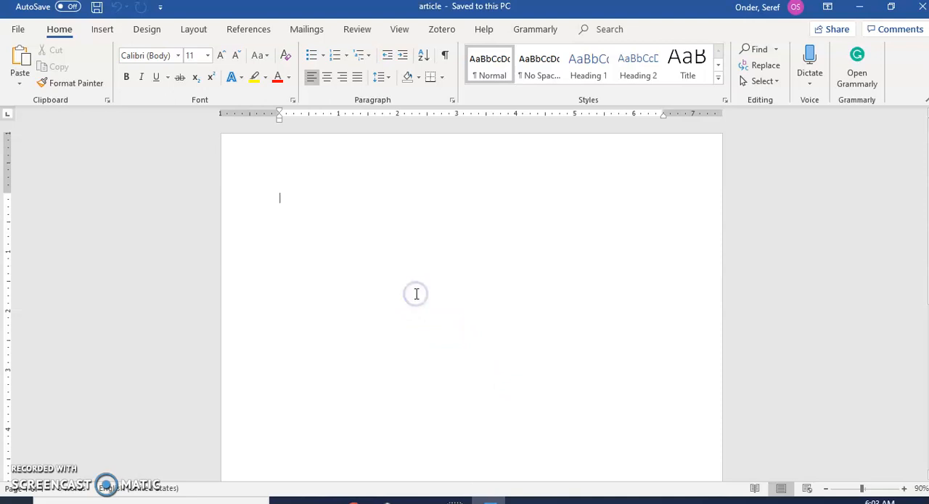
key("ctrl+v")
Step: Add the heading line "Title" above the pasted abstract, followed by an empty line
left_click(275, 197)
key("Return")
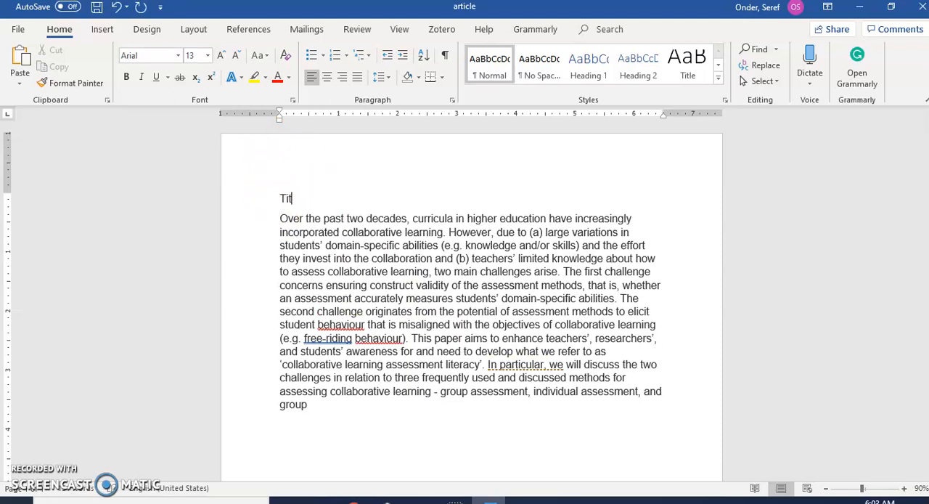
type("Title")
key("Return")
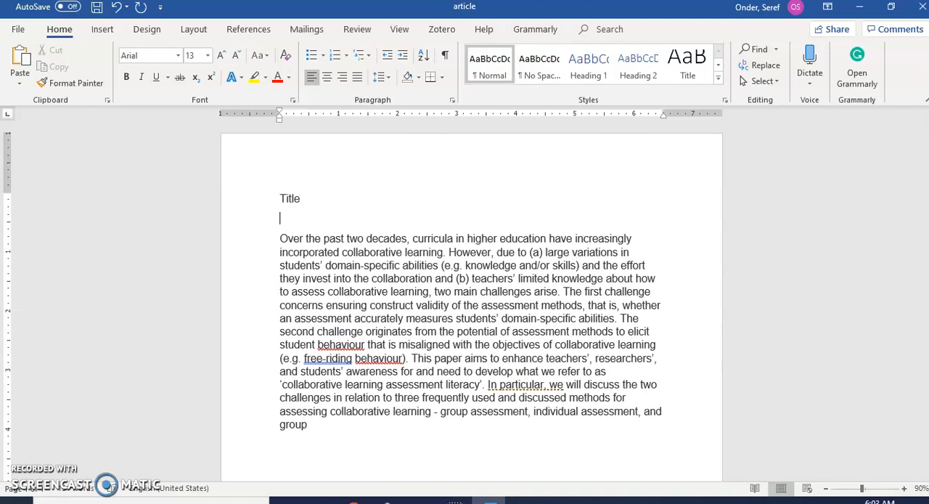
Step: Split the abstract into two paragraphs, starting the second one at "The first challenge concerns"
left_click(280, 238)
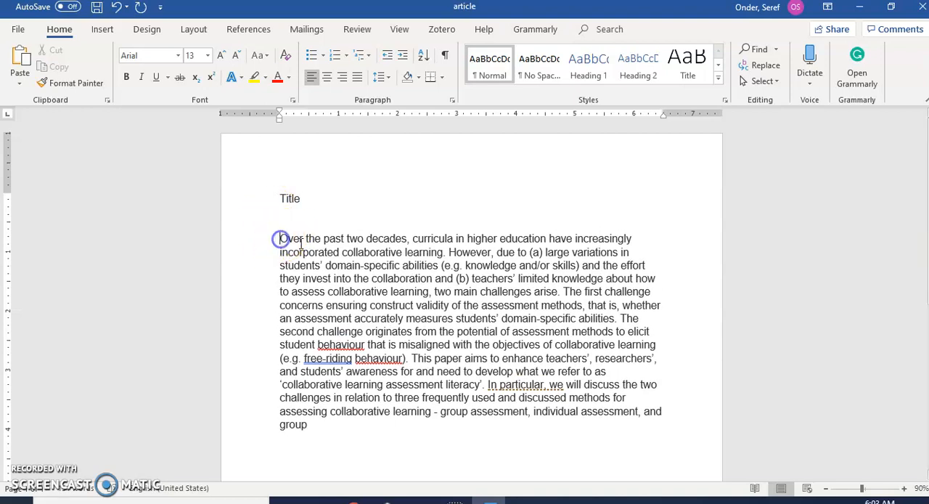
left_click(447, 254)
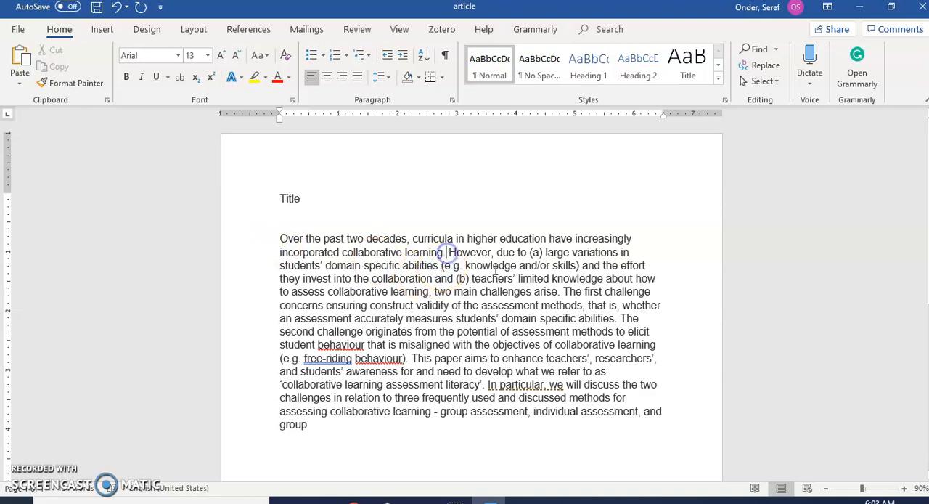
left_click(563, 291)
key("Return")
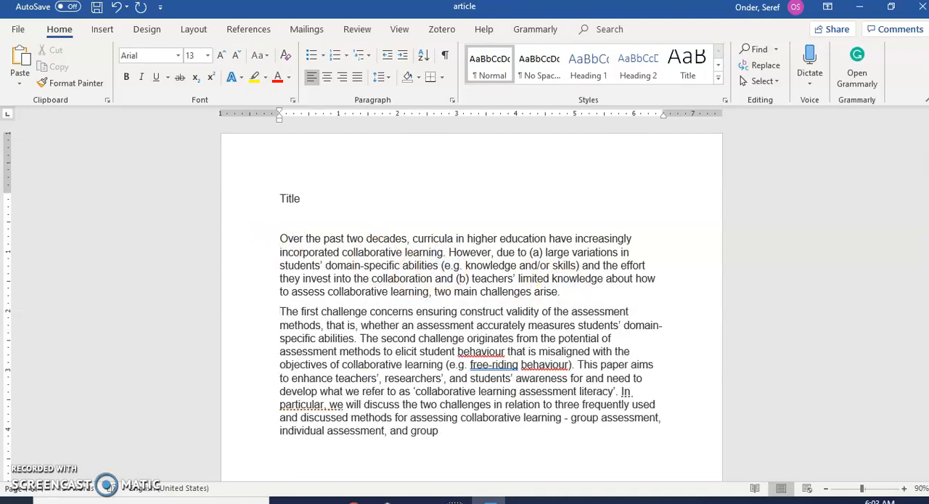
Step: Start a Zotero citation at the end of the first paragraph, using the American Psychological Association 7th edition style
left_click(583, 289)
left_click(441, 31)
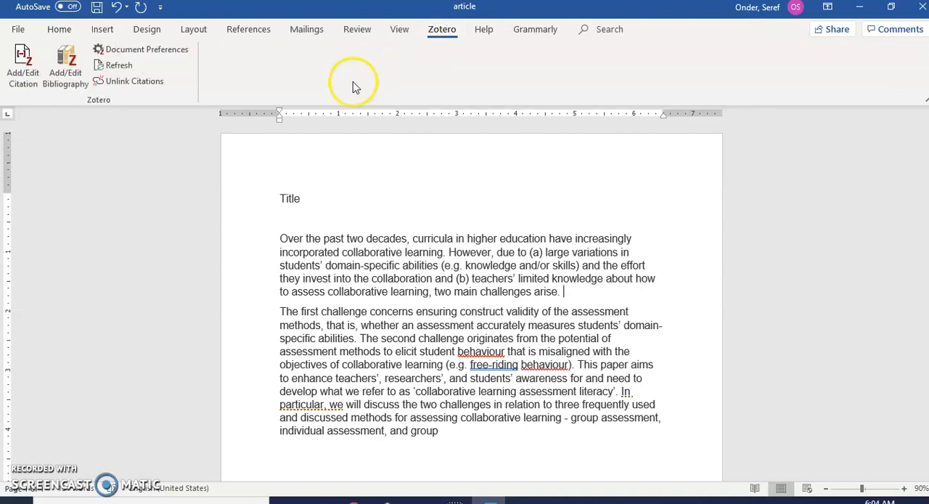
left_click(16, 75)
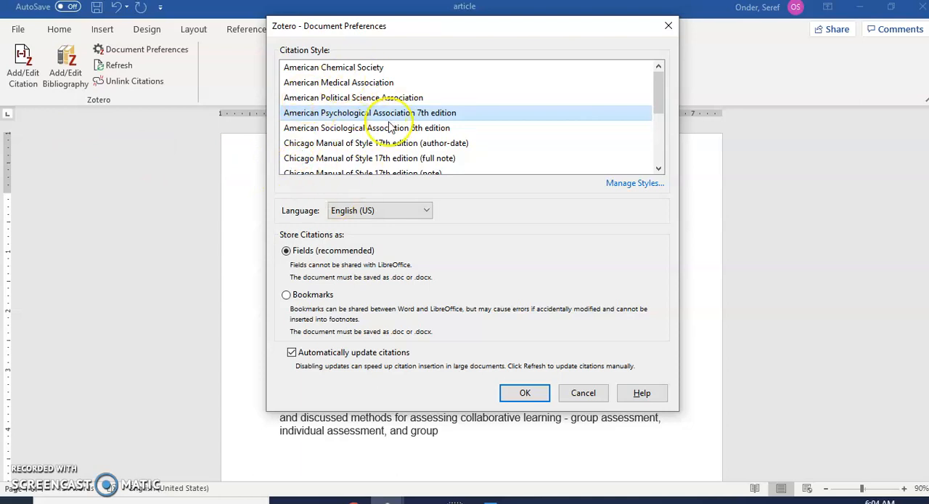
scroll(385, 150, "down", 3)
scroll(388, 150, "up", 1)
scroll(388, 150, "up", 2)
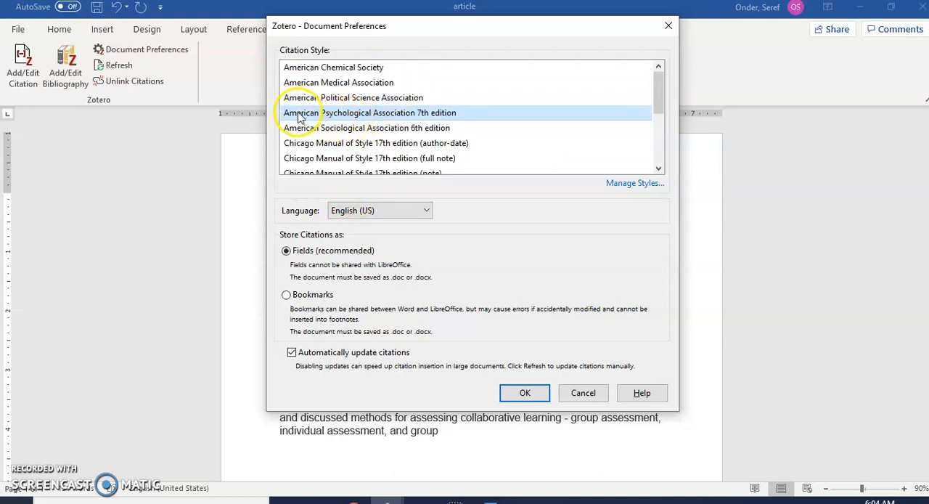
scroll(348, 143, "down", 3)
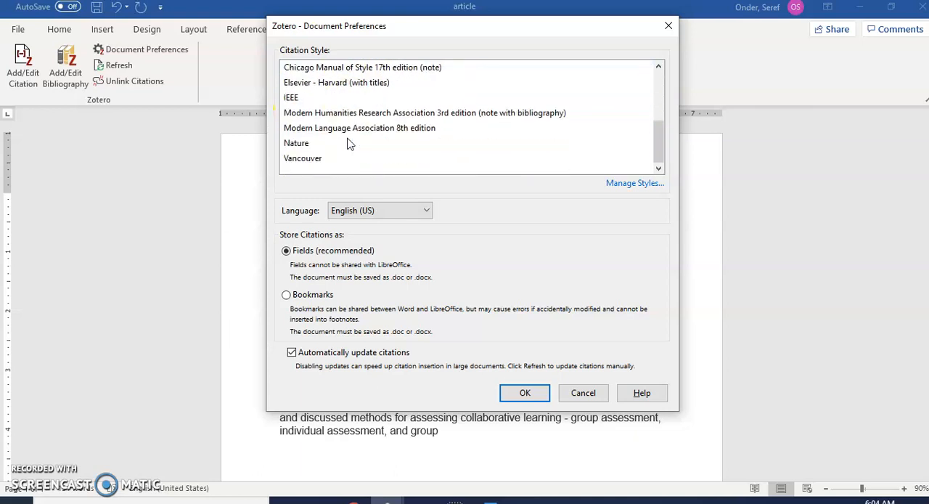
scroll(347, 142, "up", 3)
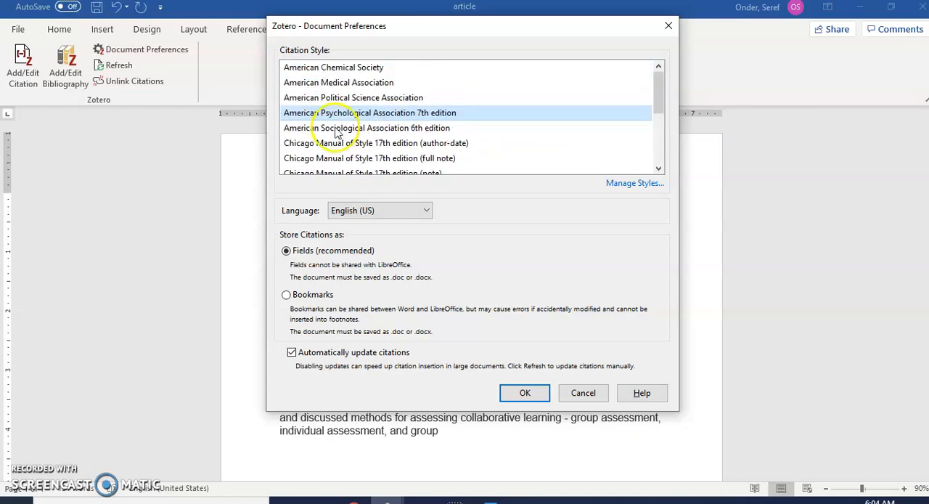
left_click(335, 116)
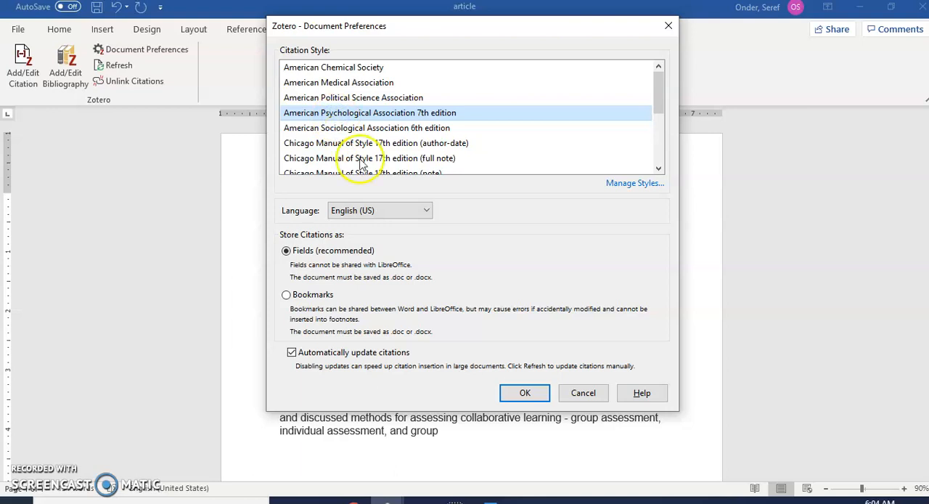
left_click(520, 391)
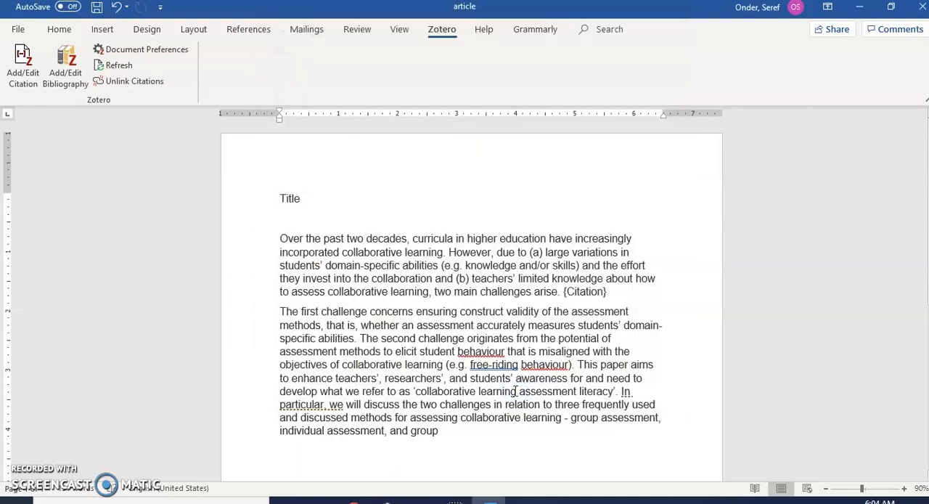
Step: Find the pending Quick Format Citation window and close it to cancel the citation entry
left_click(392, 312)
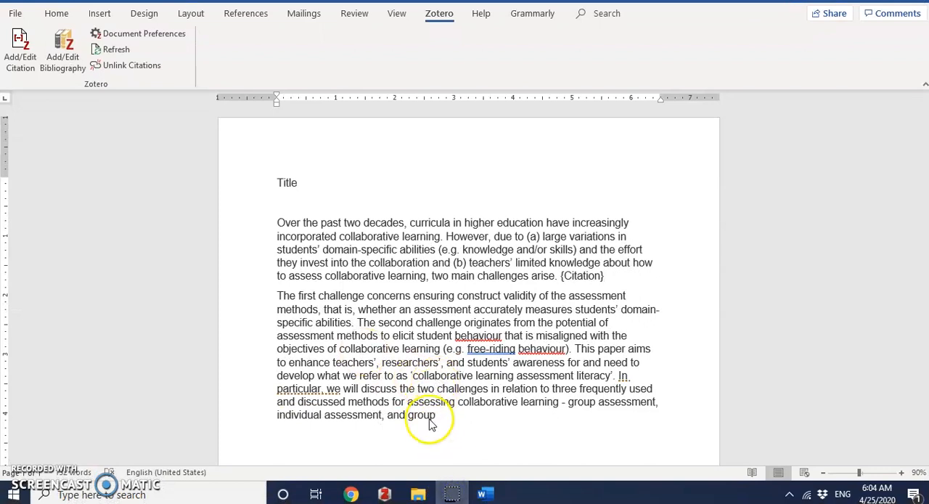
mouse_move(431, 490)
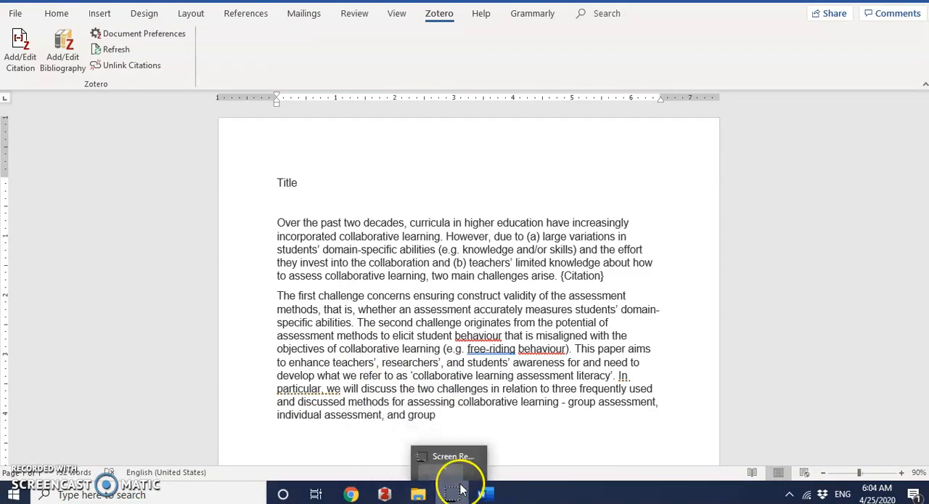
mouse_move(385, 492)
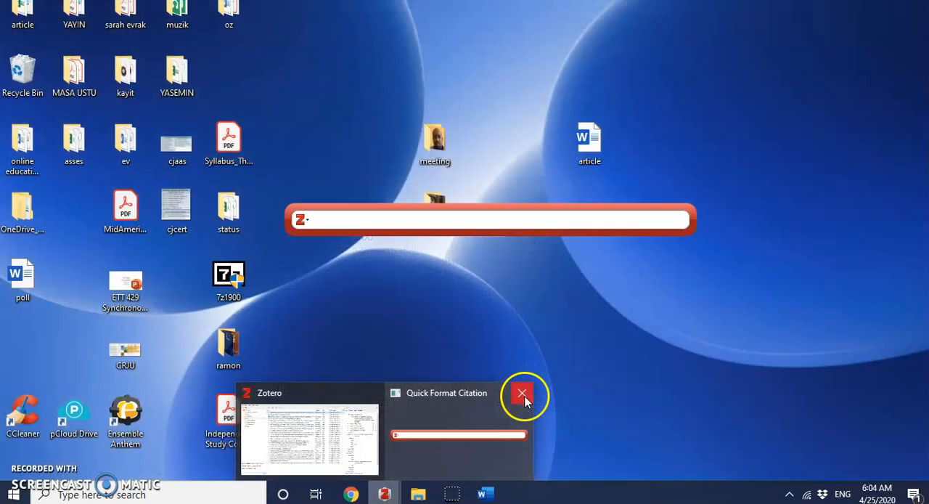
left_click(522, 394)
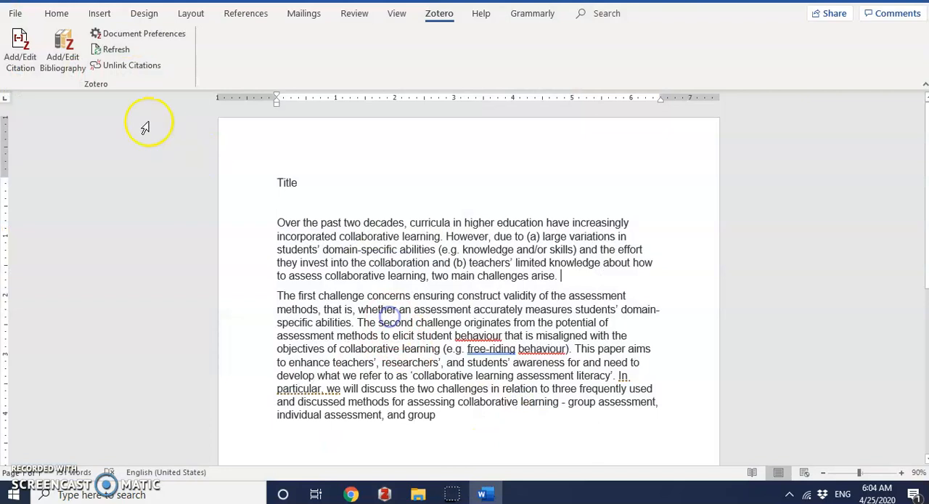
Step: Start a Zotero citation at the end of the first paragraph, bring up the library, and search by the article's first author
left_click(22, 51)
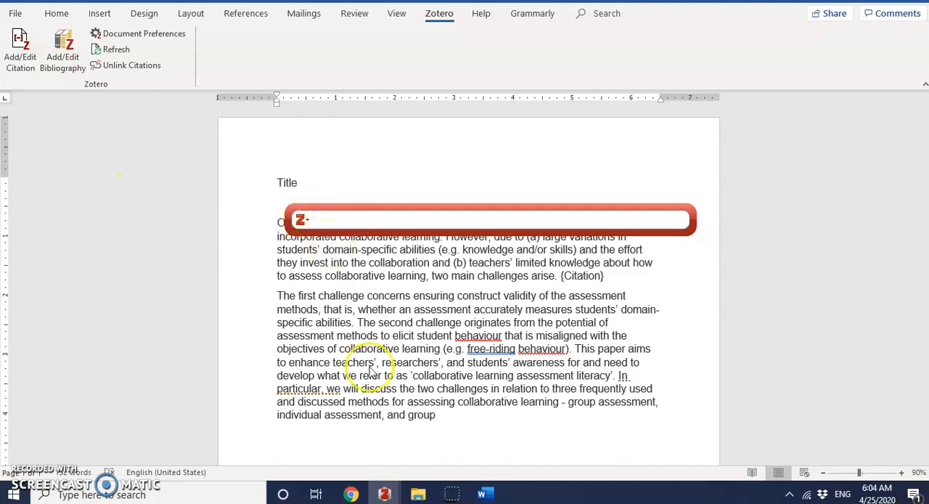
mouse_move(385, 496)
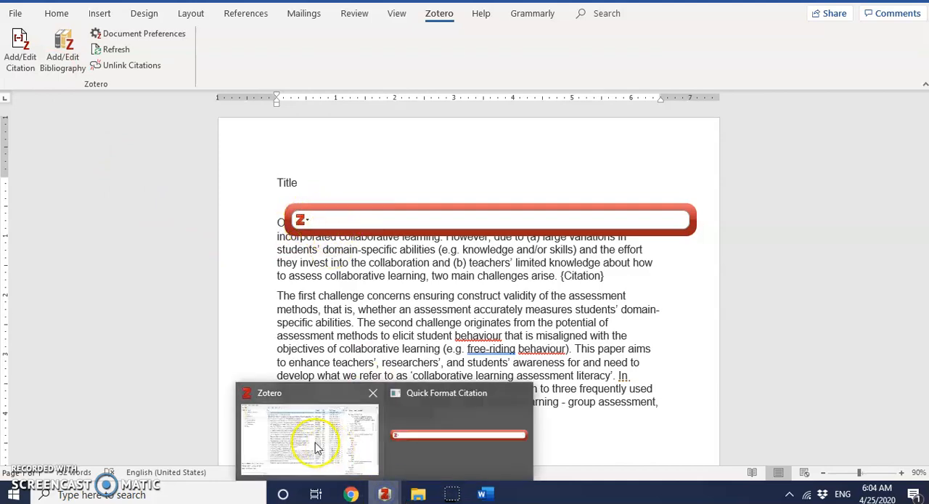
left_click(315, 444)
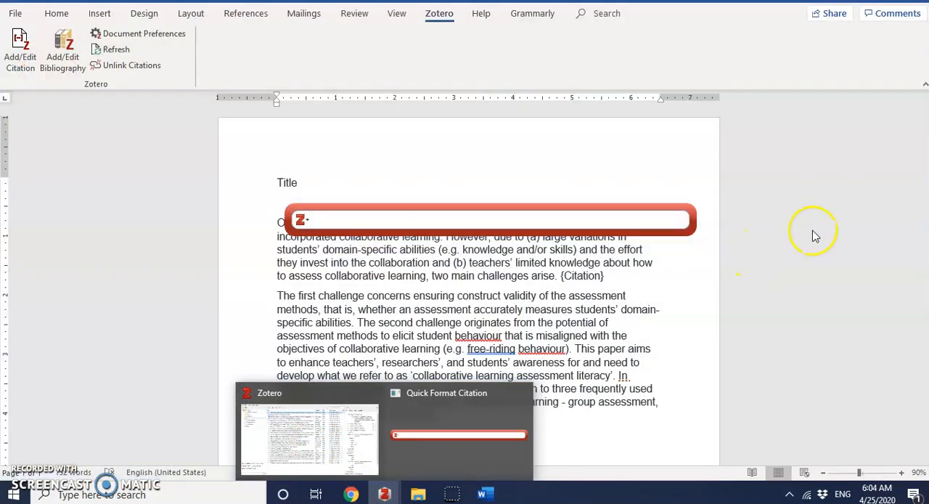
left_click(330, 399)
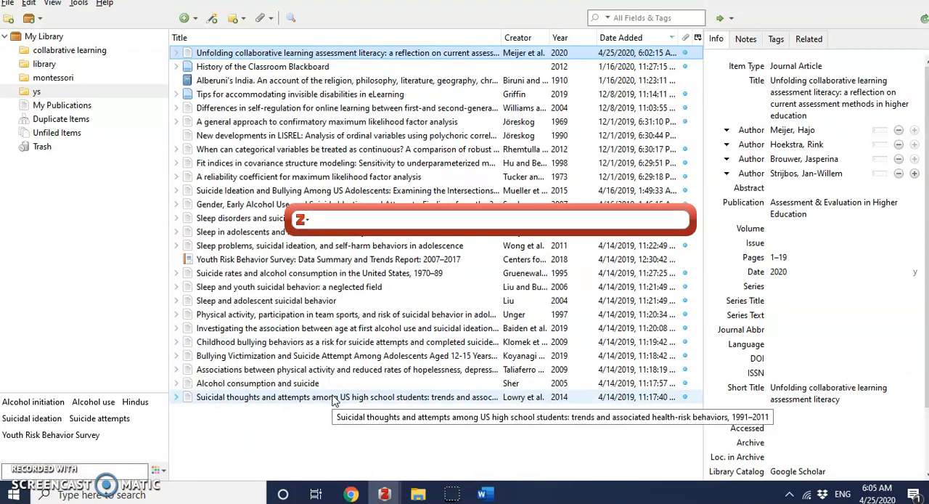
left_click(346, 219)
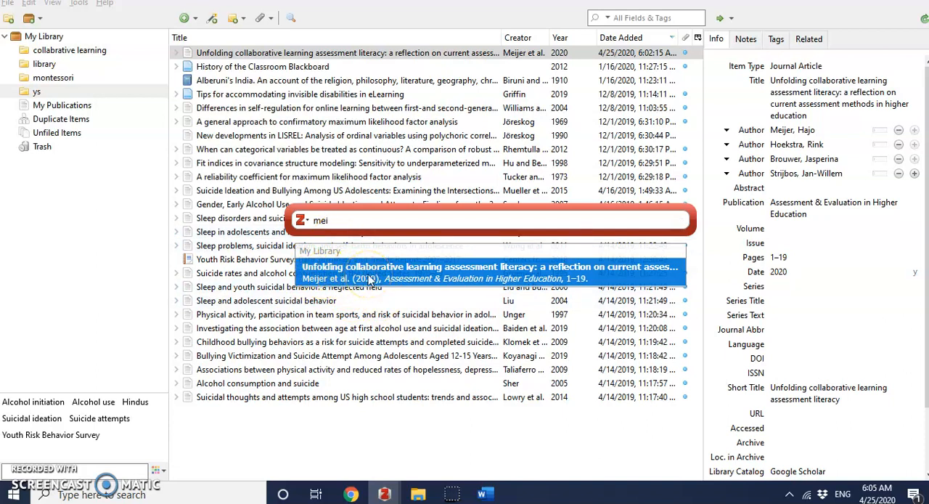
Step: Try to pick "Unfolding collaborative learning assessment literacy" for the citation using Classic View
left_click(357, 281)
left_click(298, 220)
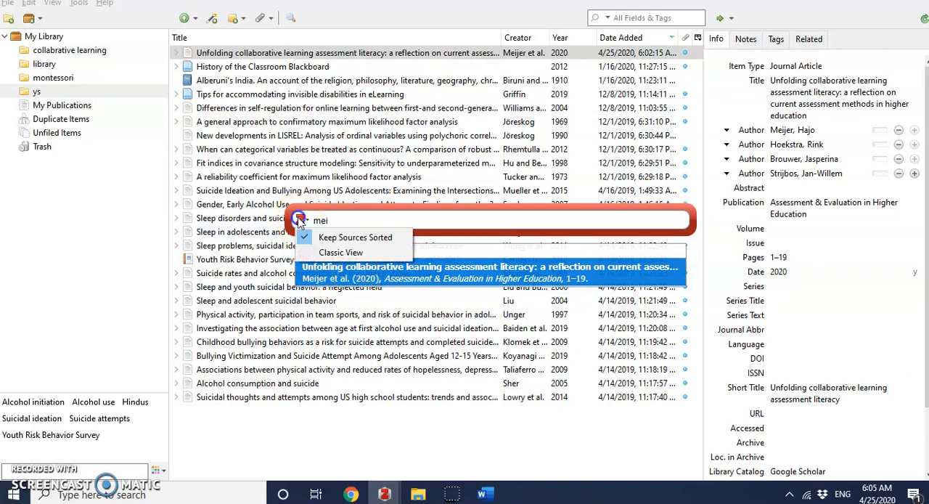
left_click(326, 250)
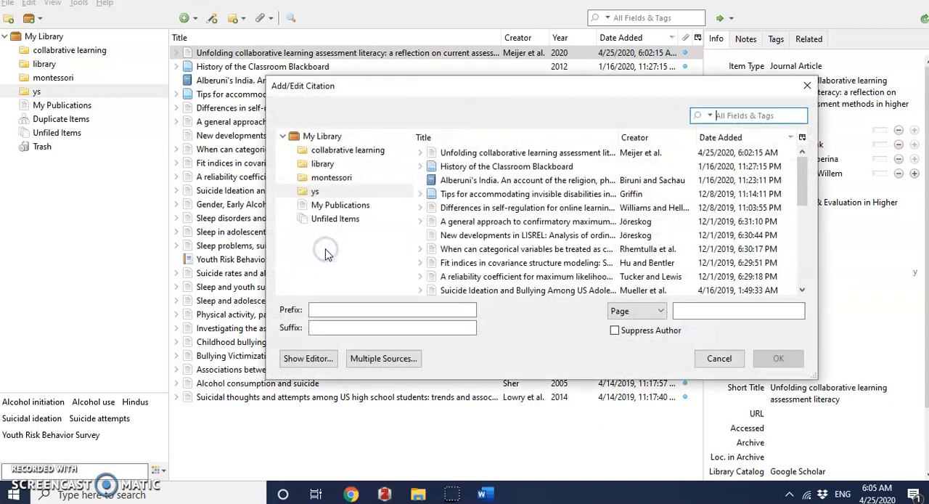
left_click(526, 155)
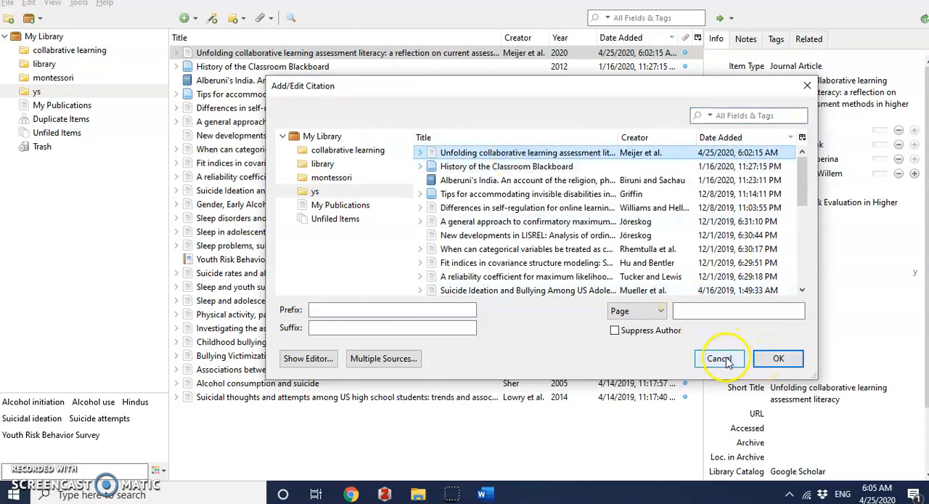
left_click(770, 359)
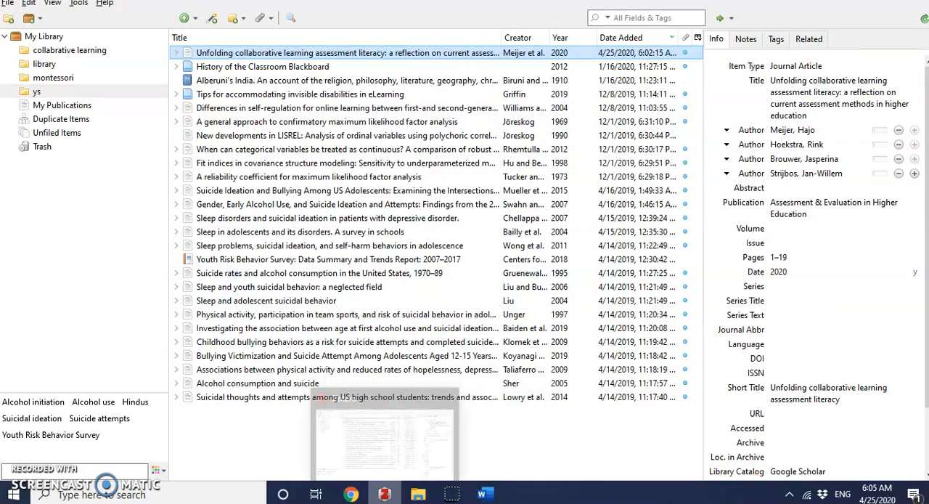
Step: Switch to Word, start a new Zotero citation after the first paragraph, and add the "Unfolding collaborative learning assessment literacy" article
left_click(483, 494)
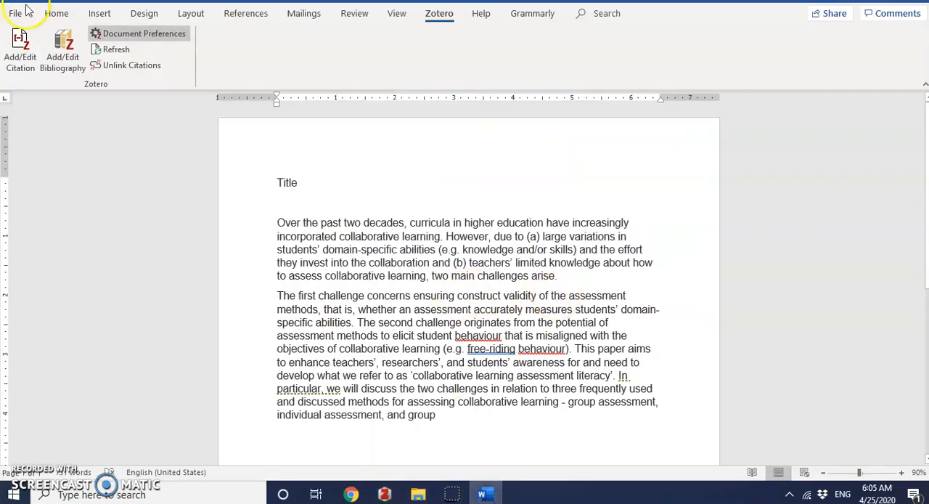
left_click(21, 45)
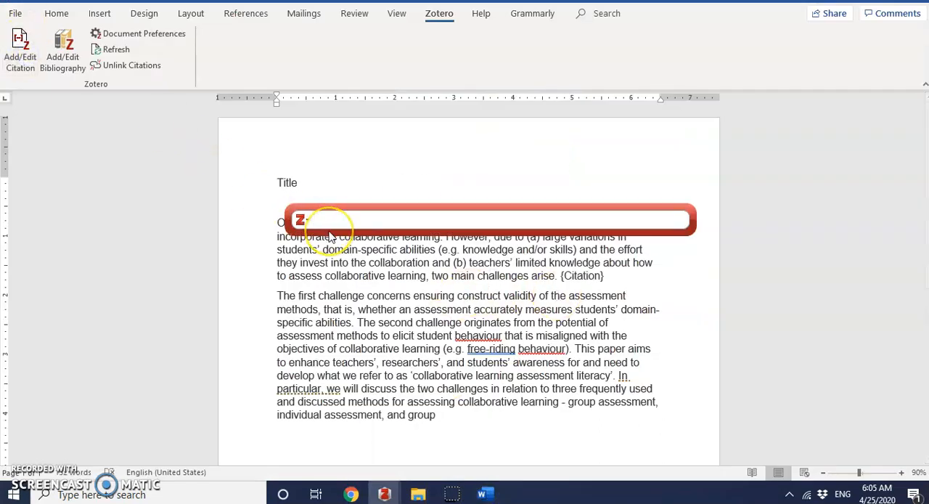
key("BackSpace")
key("BackSpace")
type("mie")
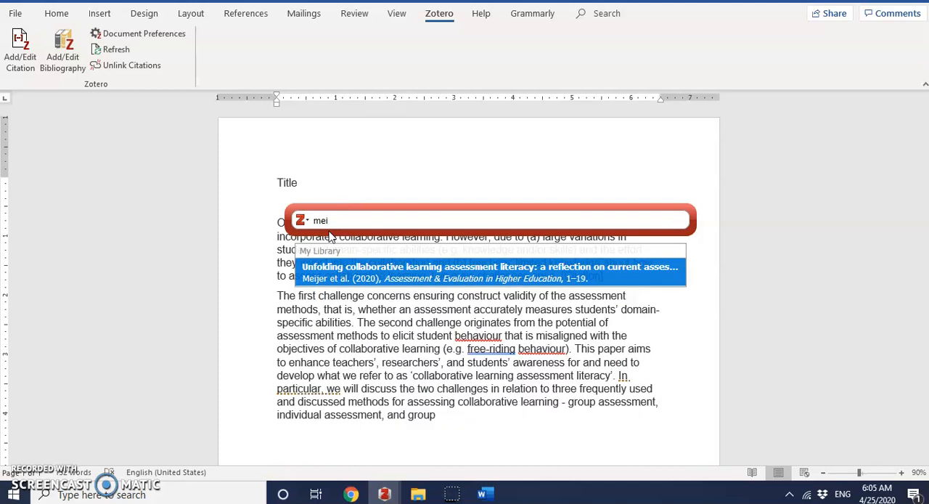
left_click(340, 282)
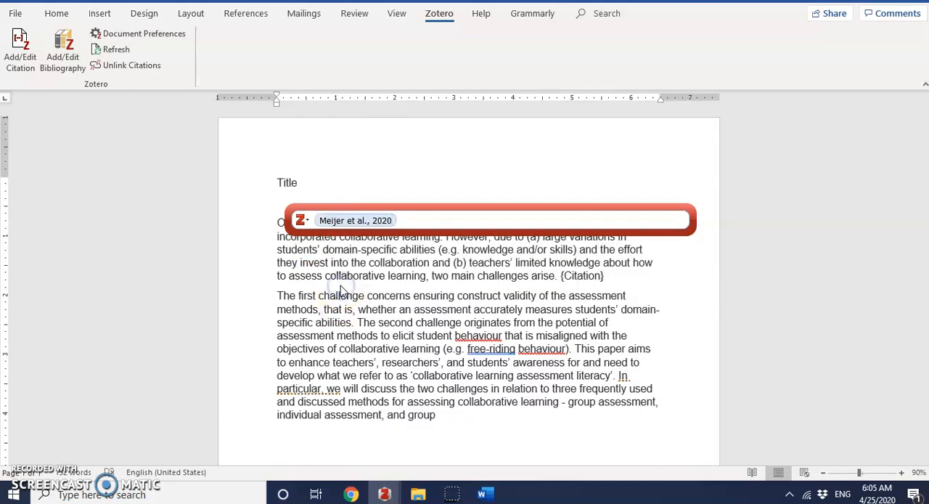
Step: Open the citation's page, prefix and suffix options without changing them, and insert the citation at the end of the first paragraph
left_click(370, 219)
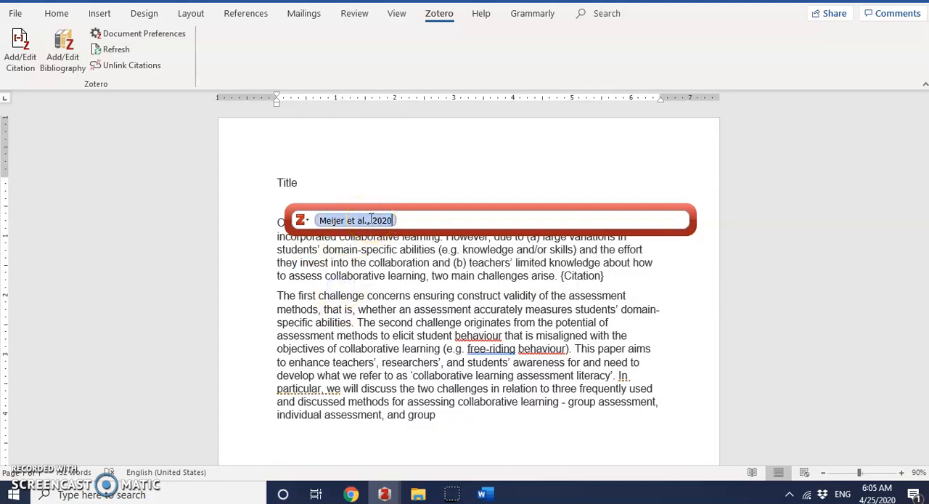
left_click(399, 223)
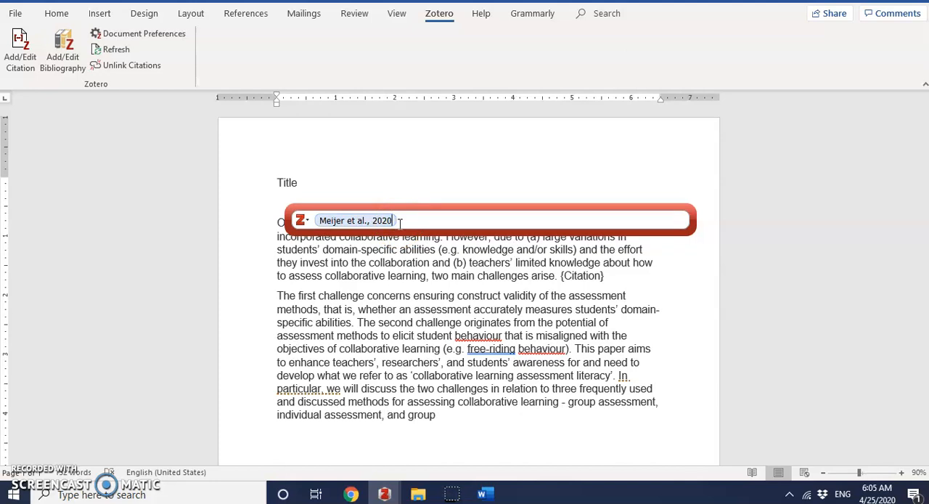
left_click(353, 224)
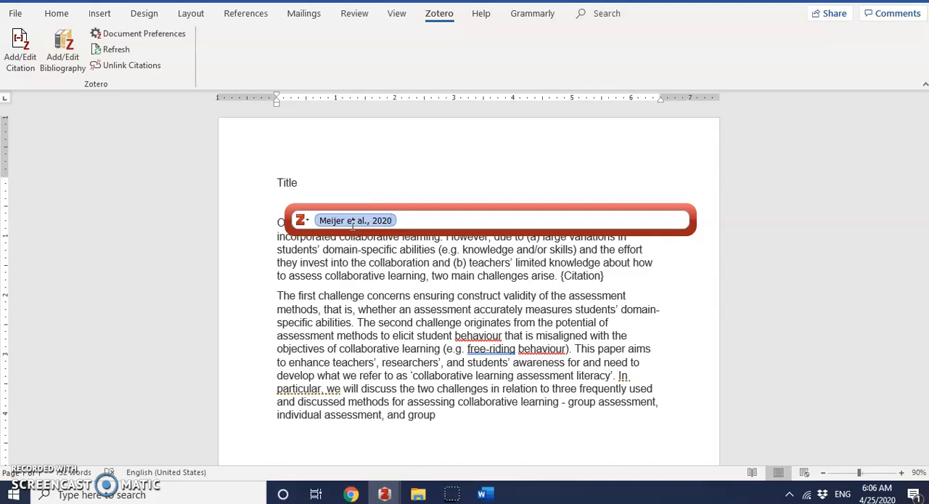
left_click(353, 223)
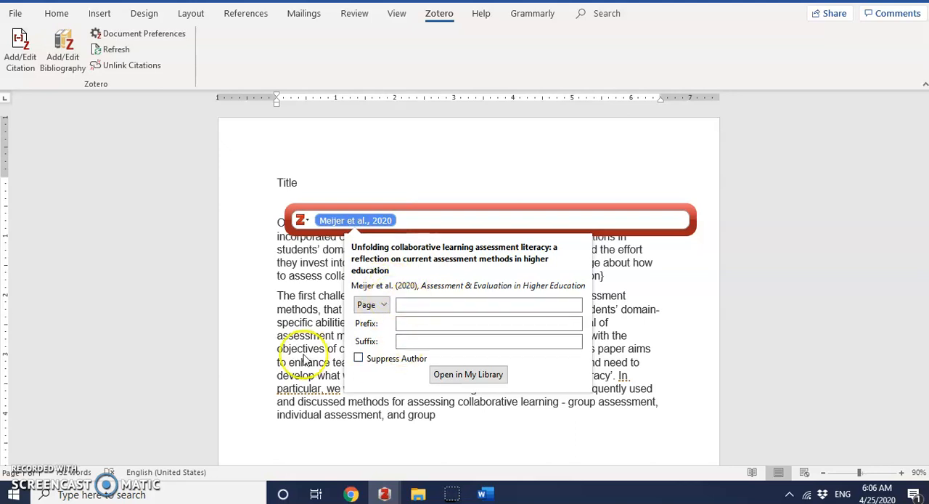
key("Return")
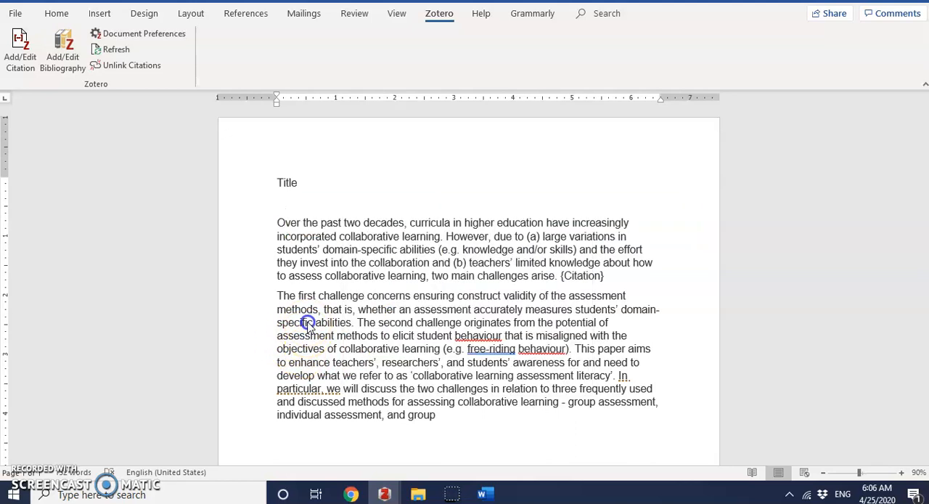
left_click(377, 493)
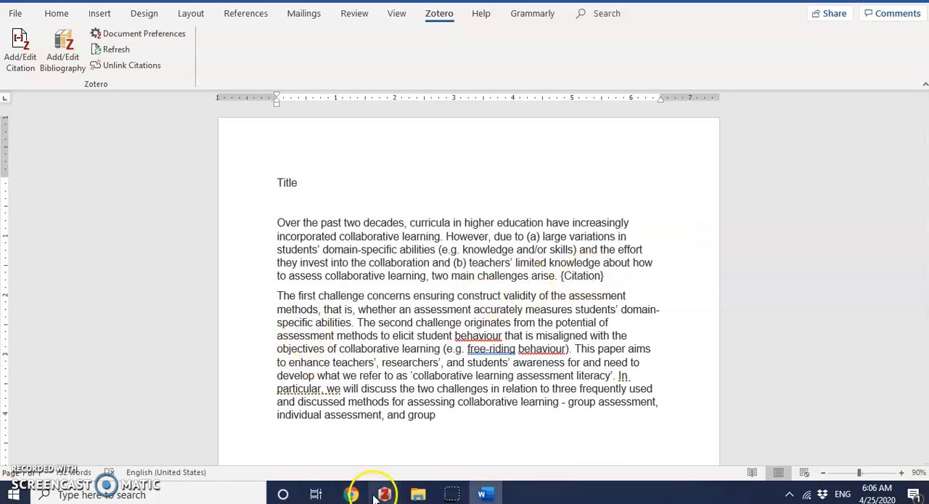
left_click(435, 435)
key("Return")
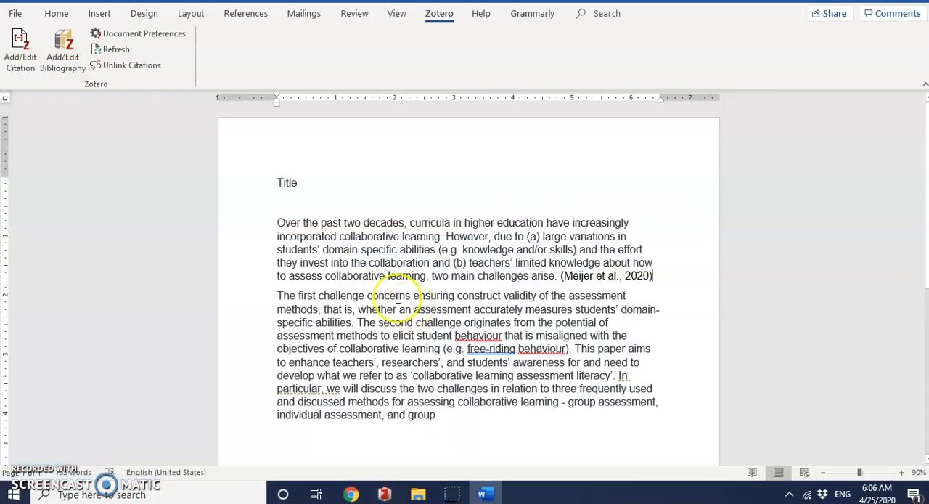
Step: Begin the second paragraph with the first author's surname followed by "and his team ....." before "The first challenge"
left_click(368, 295)
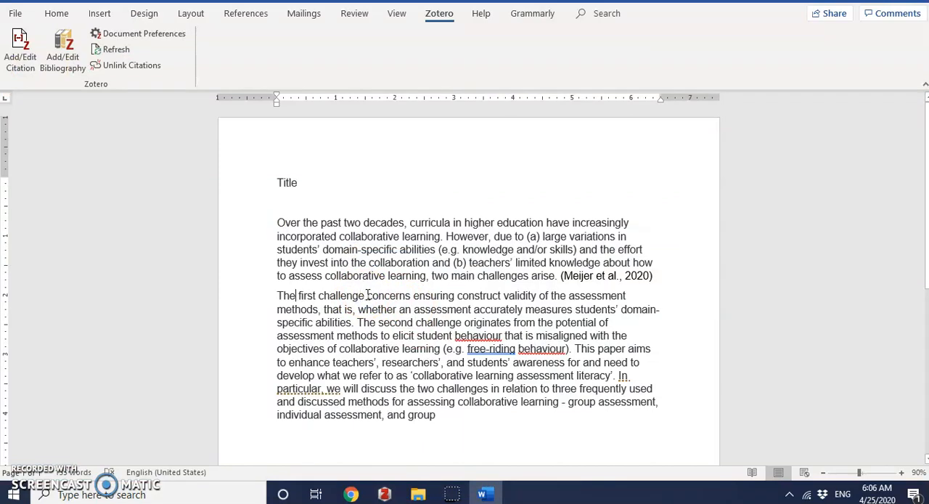
key("Home")
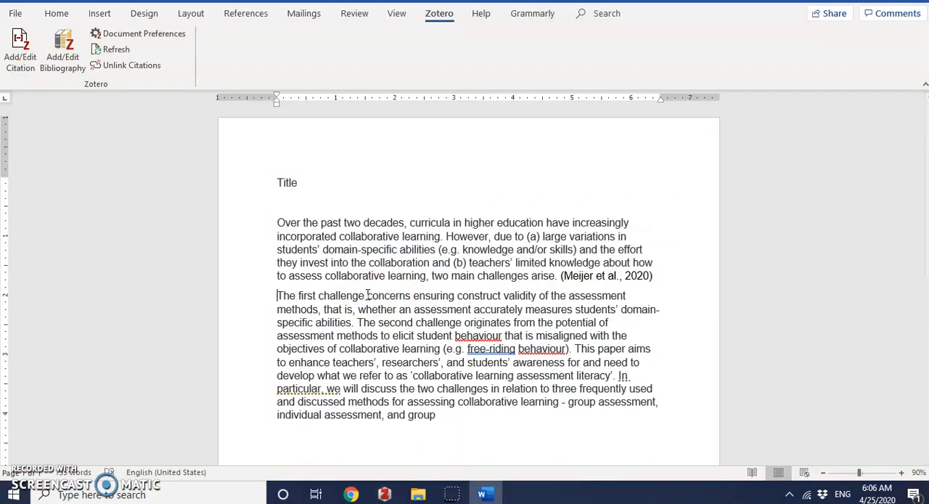
type("M")
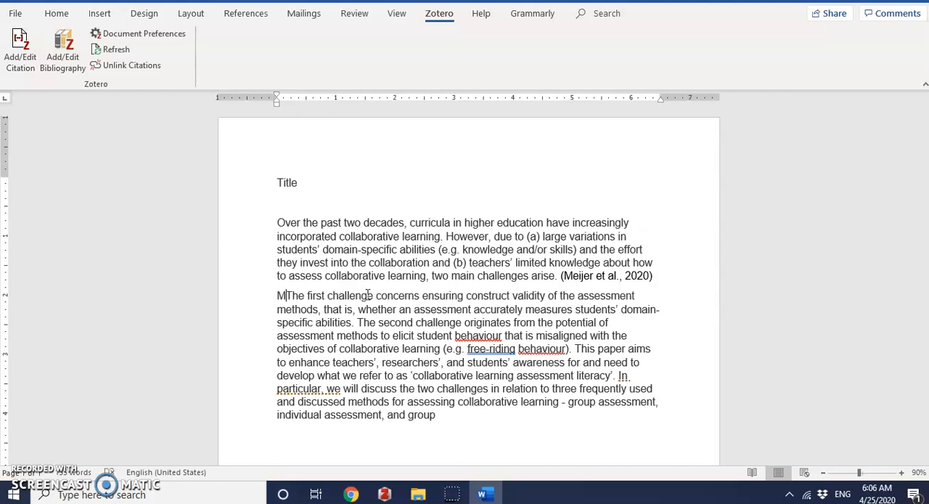
type("eijer ")
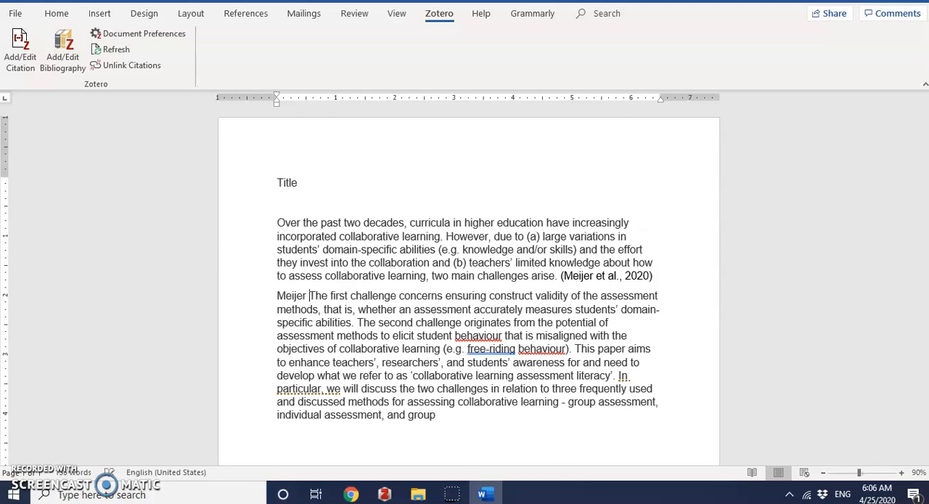
type("an")
type("d his team The first ch")
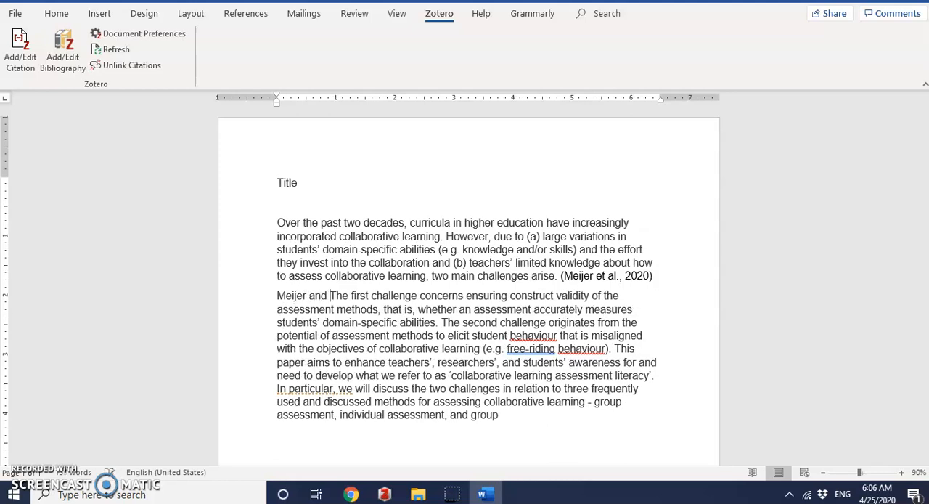
type("a")
key("BackSpace")
key("BackSpace")
type("am ")
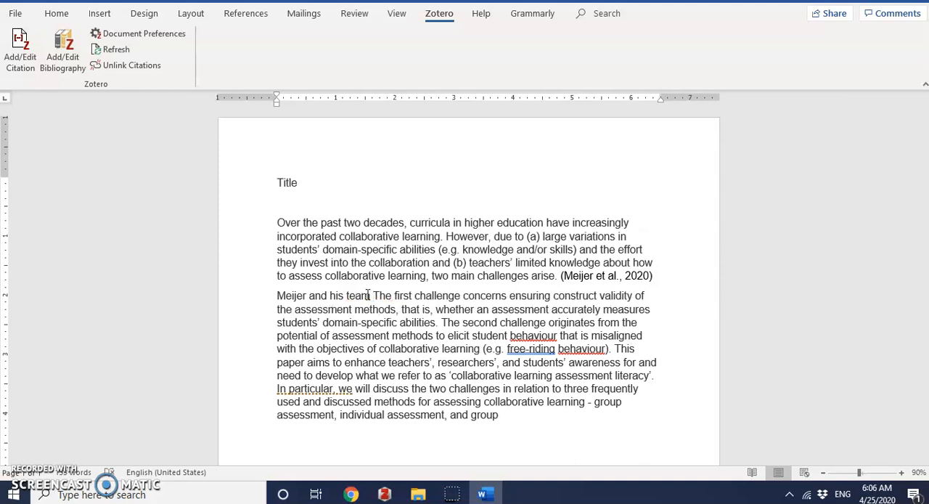
type(".....The")
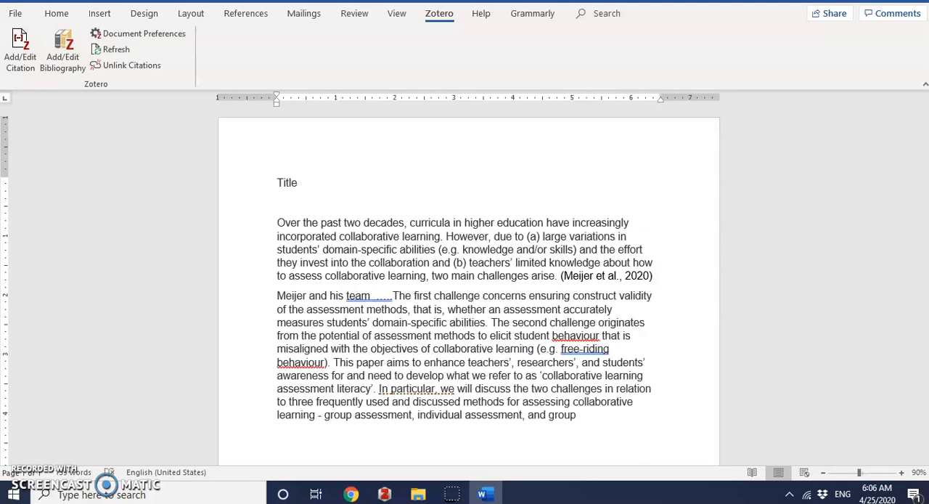
Step: Start a Zotero citation after "and his team" and add the already cited "Unfolding collaborative learning assessment literacy" article
left_click(20, 51)
left_click(326, 220)
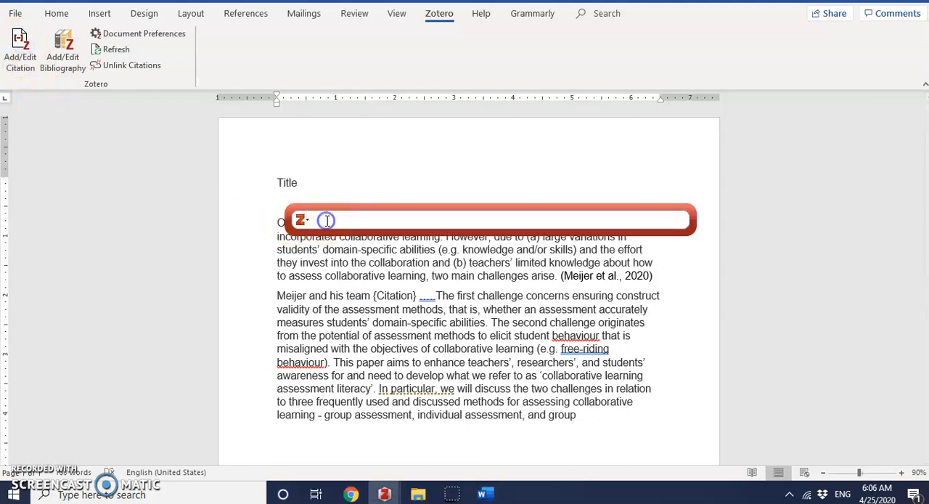
type("me")
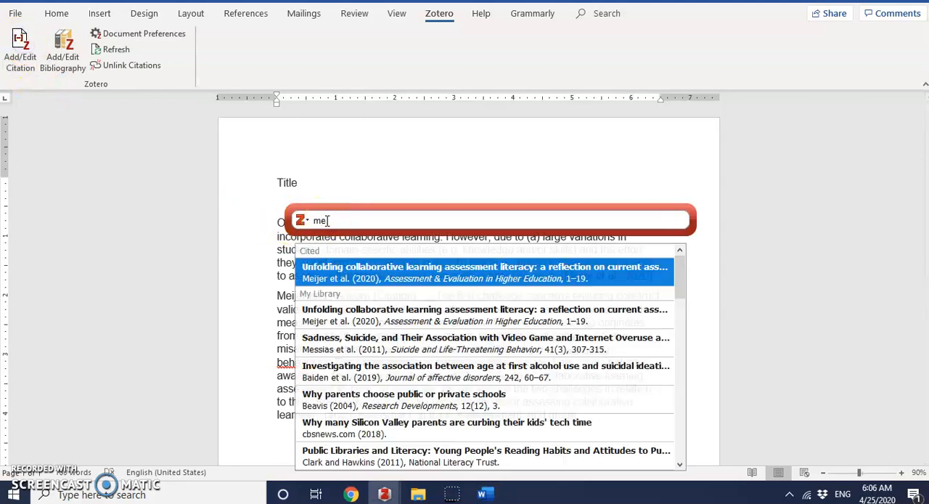
left_click(338, 270)
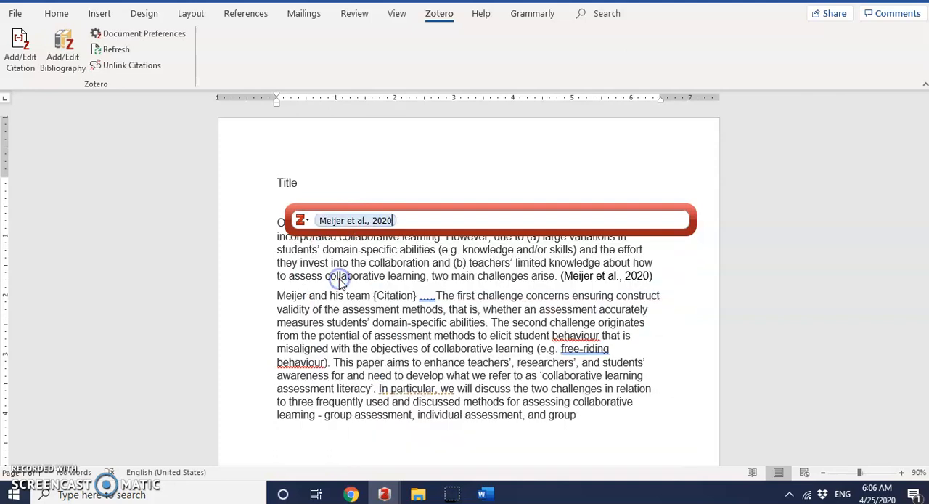
Step: Turn on Suppress Author for the second citation and insert it into the paragraph
left_click(340, 220)
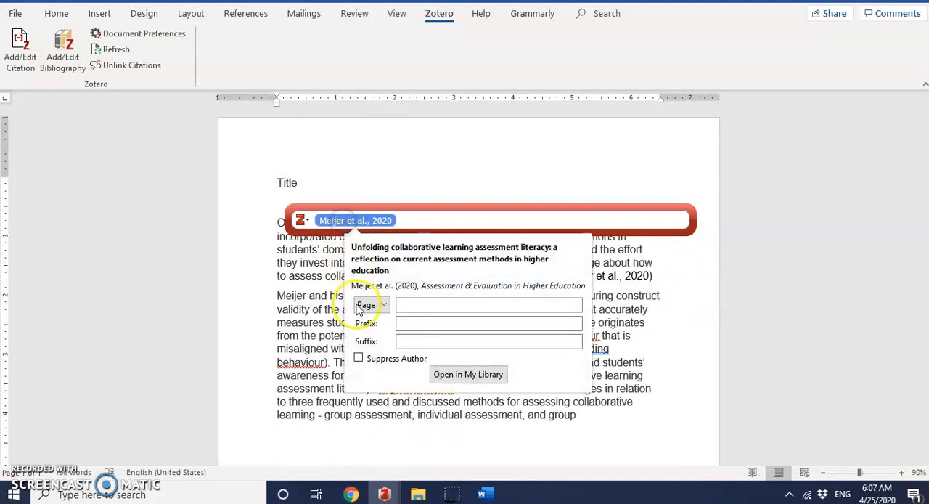
left_click(357, 358)
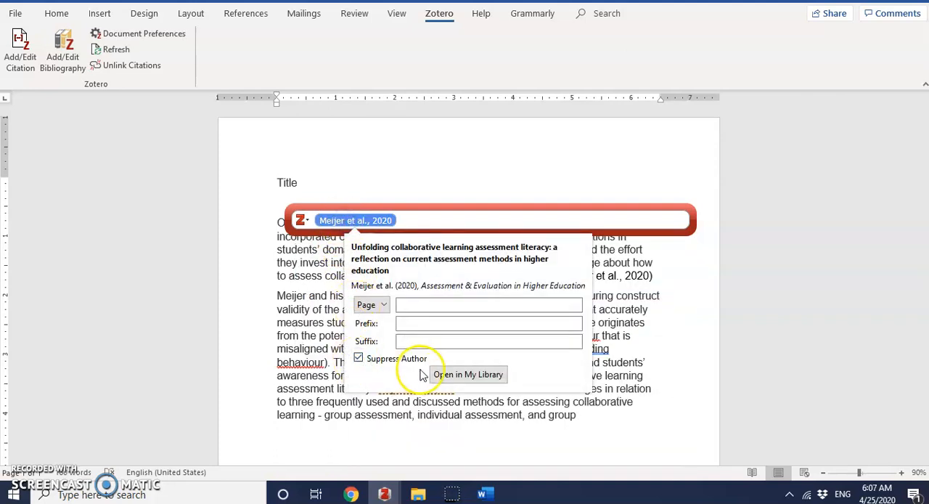
left_click(390, 373)
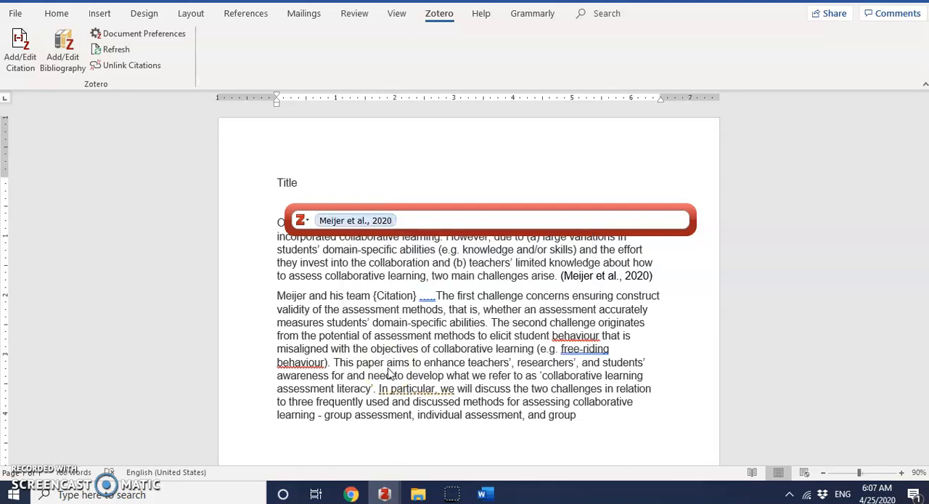
key("Return")
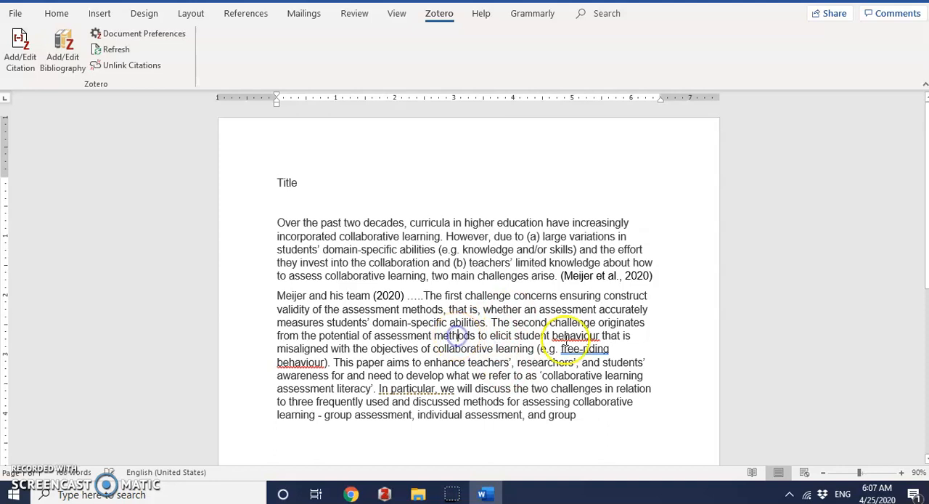
left_click(622, 361)
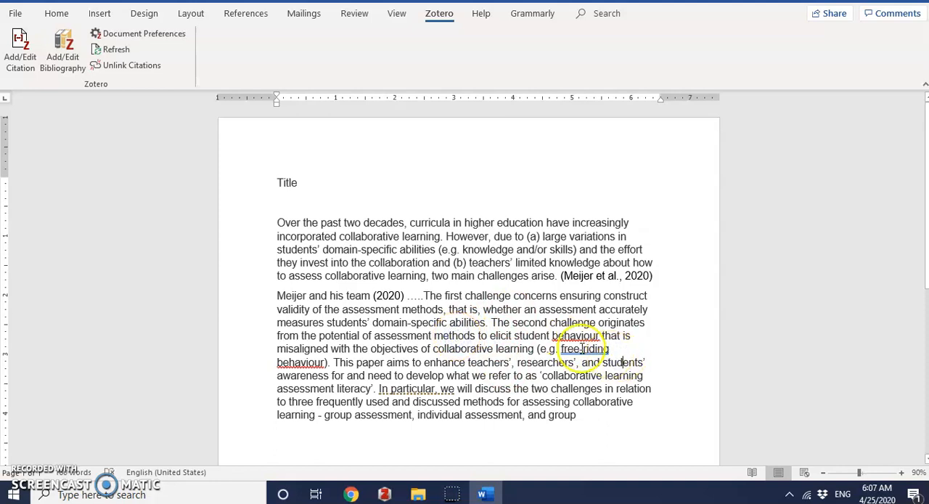
Step: Break the second paragraph after "behaviour)." and insert a Zotero citation there for "Investigating the association between age at first alcohol use", searching for "de"
left_click(330, 361)
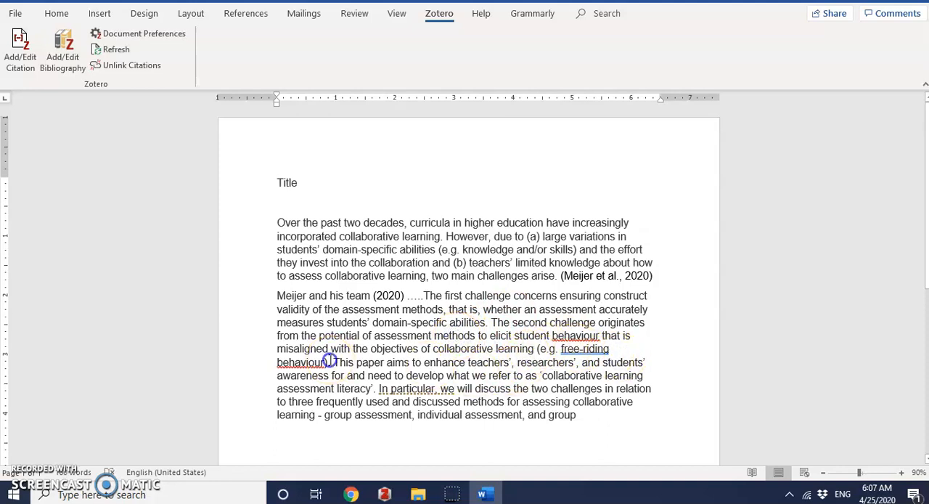
key("Return")
left_click(22, 58)
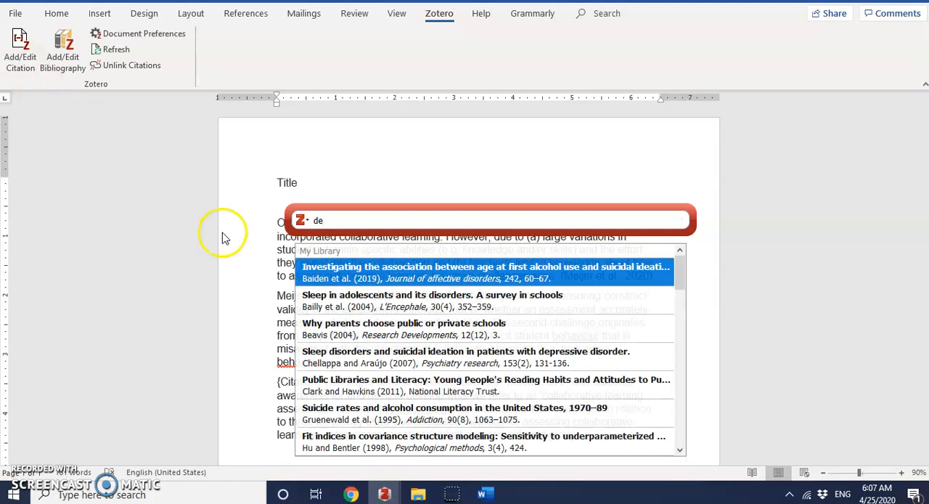
left_click(328, 278)
key("Return")
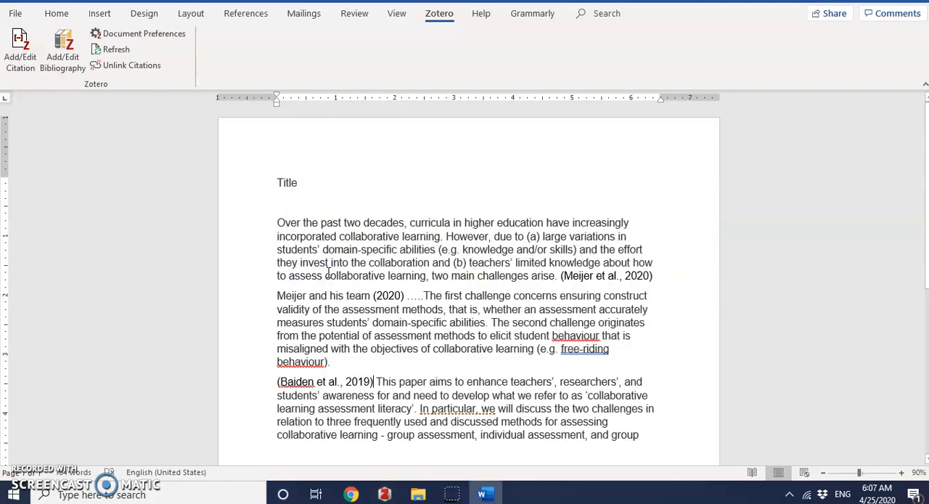
Step: Join the 2019 citation to the end of the second paragraph and start a new paragraph at "This paper aims"
left_click(343, 366)
key("Delete")
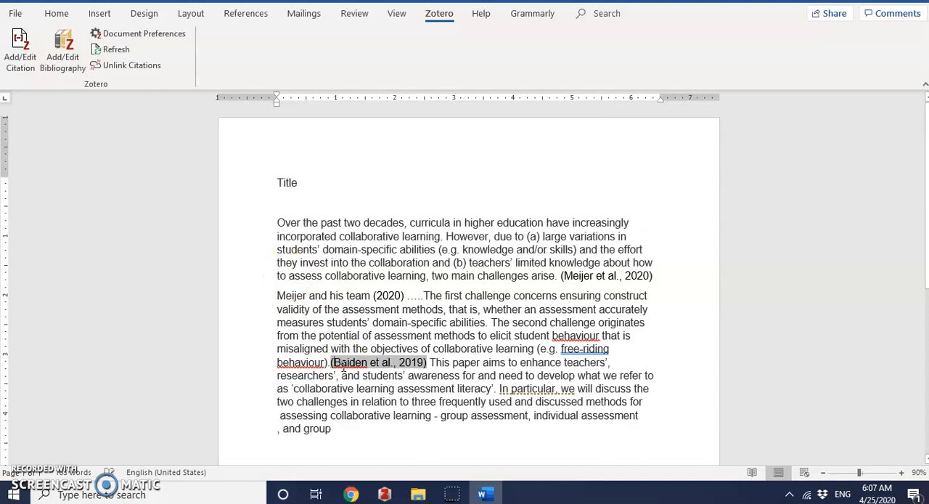
key("Right")
key("Right")
key("Right")
key("Right")
key("Right")
key("Right")
key("Right")
key("Right")
key("Right")
key("Right")
key("Right")
key("Right")
key("Right")
key("Right")
key("Right")
key("Right")
key("Return")
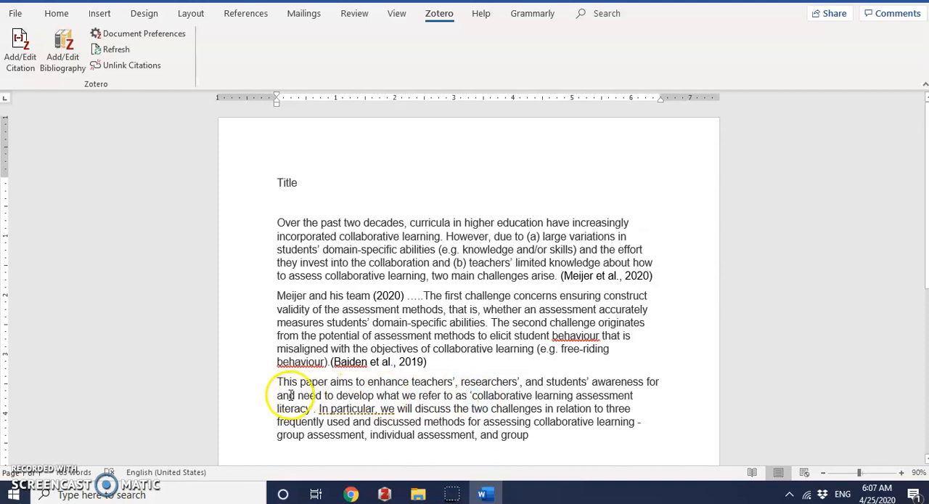
Step: Start a new paragraph at "In particular" and cite the 1910 "Alberuni's India" item after "literacy'.", searching Zotero for "ed"
left_click(317, 408)
key("Return")
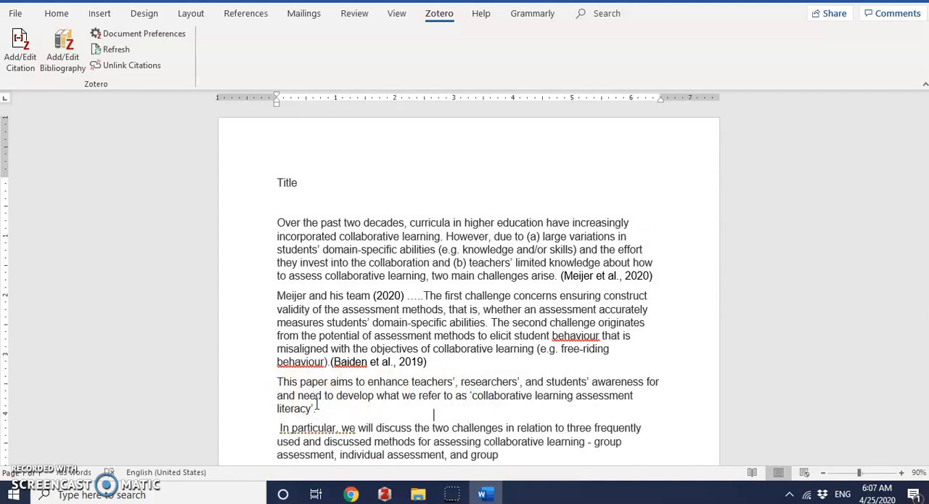
left_click(20, 50)
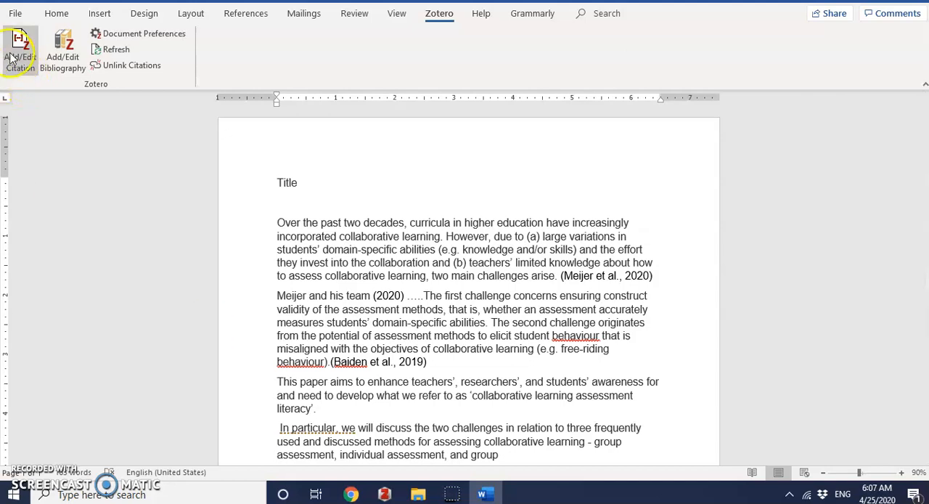
left_click(314, 214)
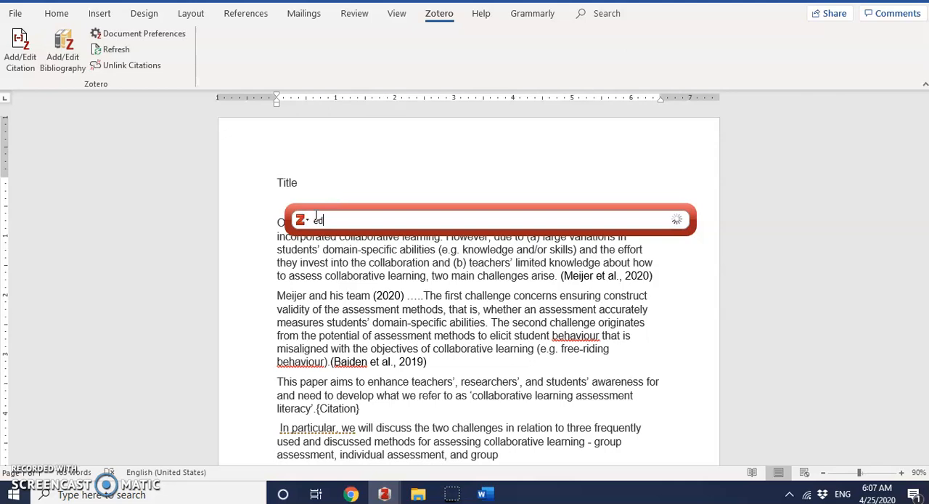
type("ed")
left_click(327, 372)
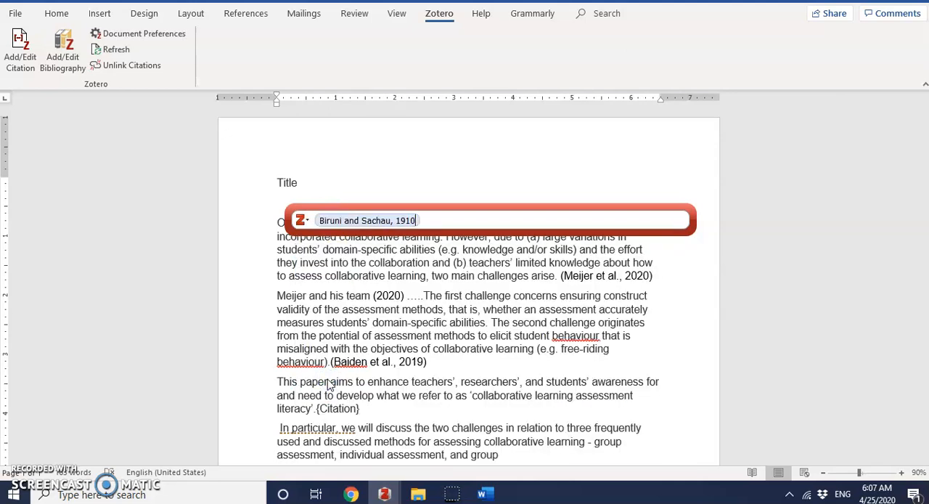
key("Return")
Step: Add a "References" heading below the last paragraph and insert the Zotero bibliography under it
scroll(439, 435, "down", 2)
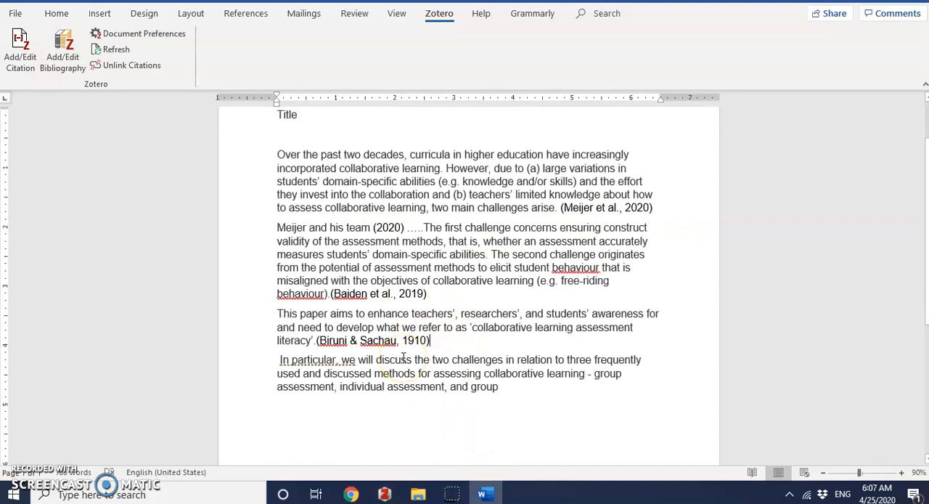
left_click(502, 386)
key("Return")
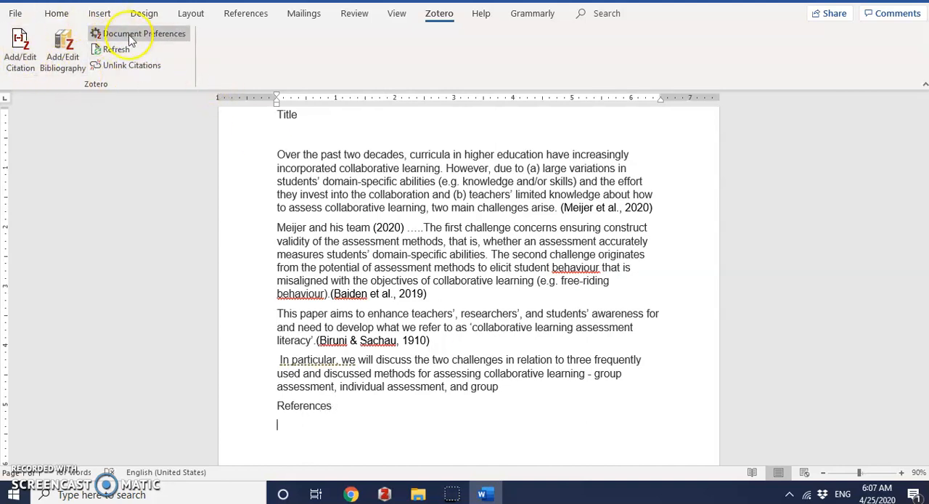
left_click(66, 66)
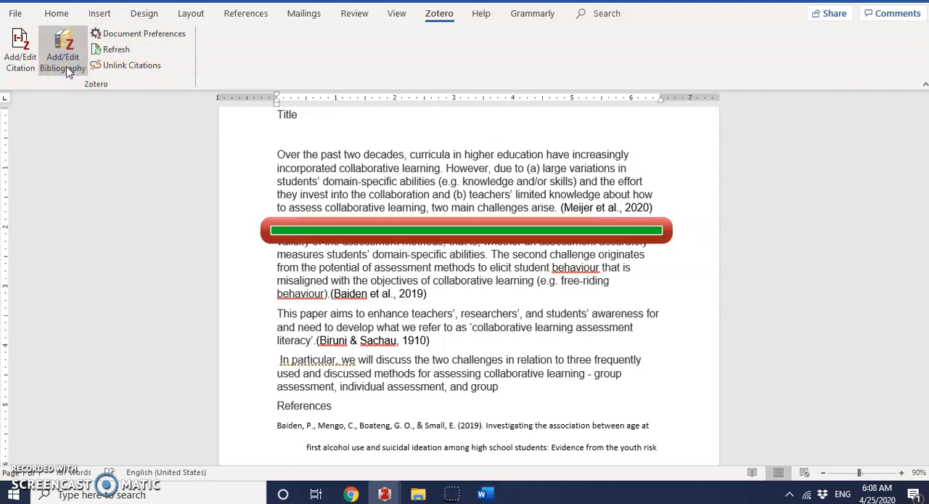
Step: Format all the bibliography entries in Times New Roman, size 12
scroll(312, 261, "down", 5)
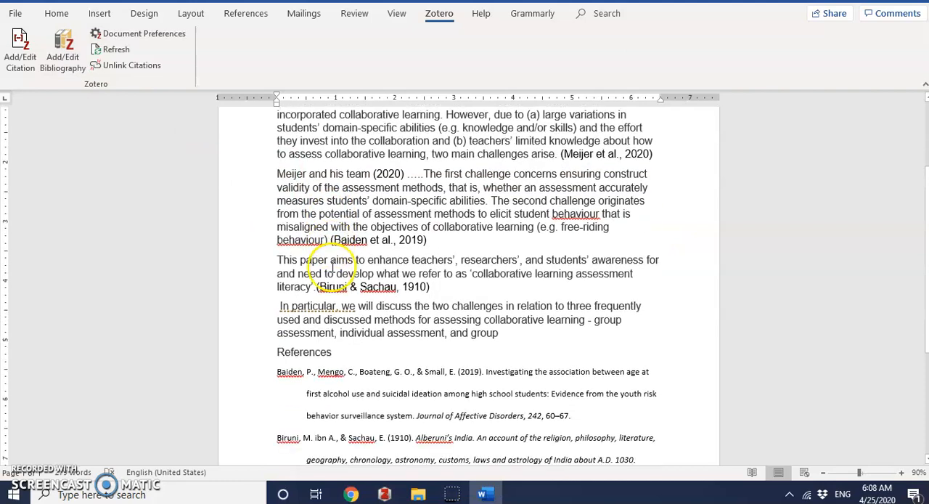
left_click_drag(272, 251, 533, 437)
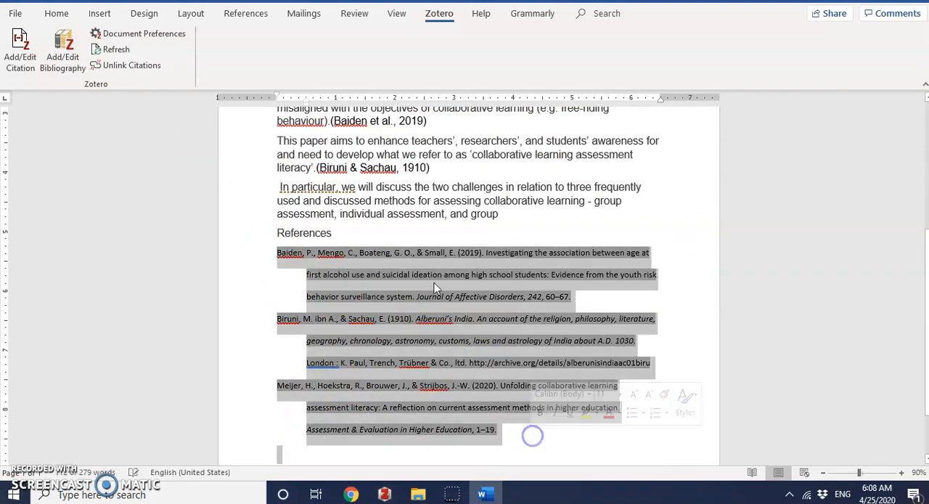
left_click(45, 14)
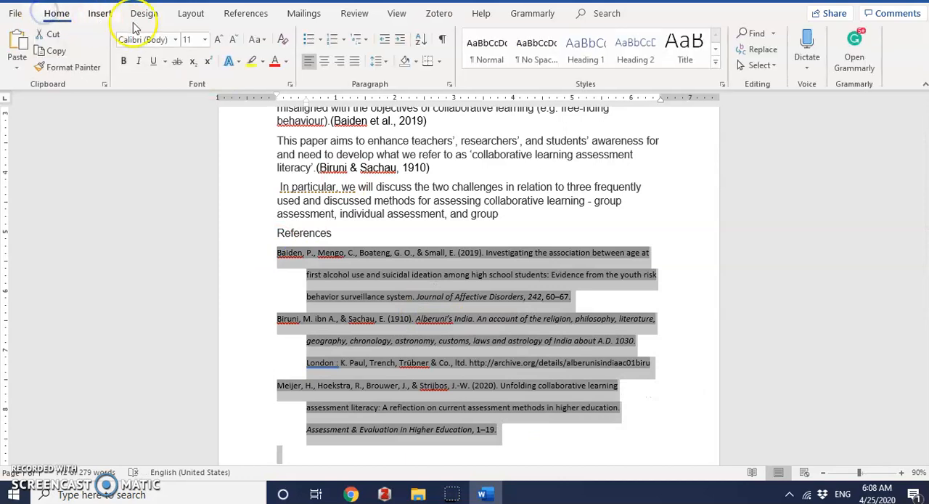
left_click(174, 42)
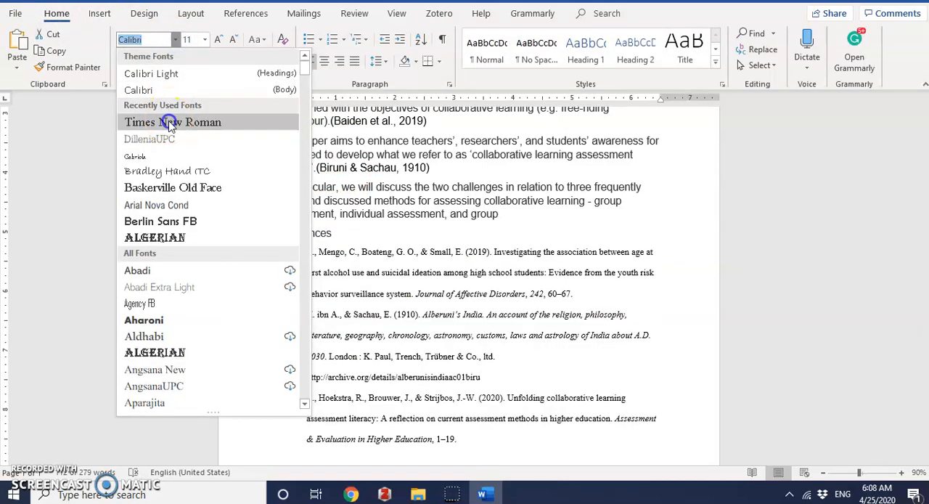
left_click(172, 120)
left_click(205, 39)
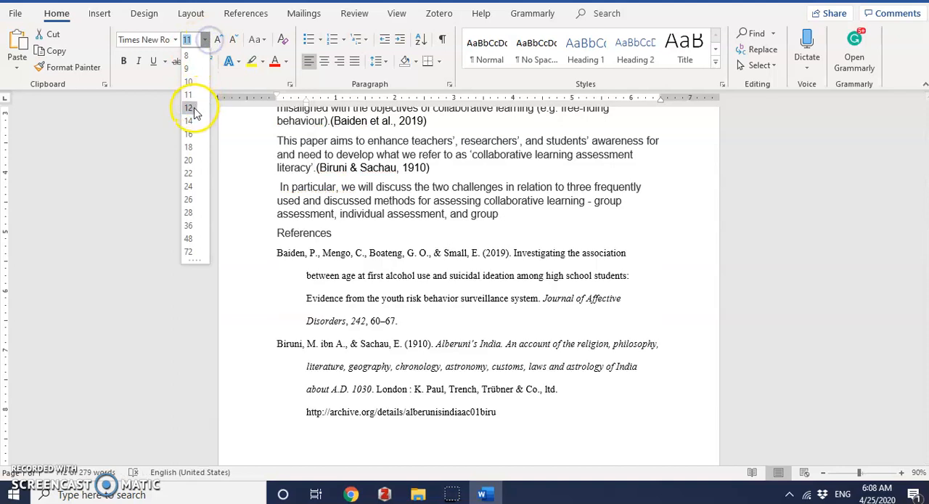
left_click(193, 110)
Step: Insert an empty line between the last body paragraph and the "References" heading
left_click(364, 214)
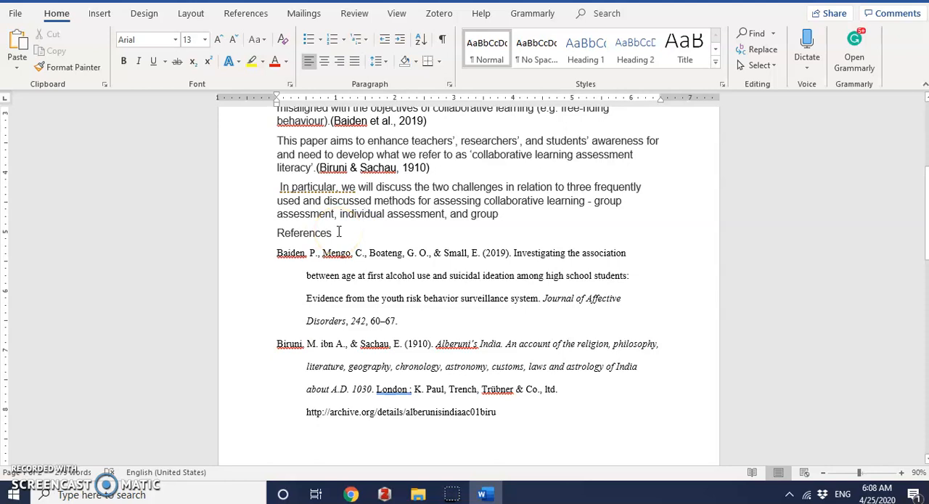
left_click(527, 218)
key("Return")
Step: Review the formatted reference list across both pages, with the Zotero tools at hand
scroll(520, 267, "down", 1)
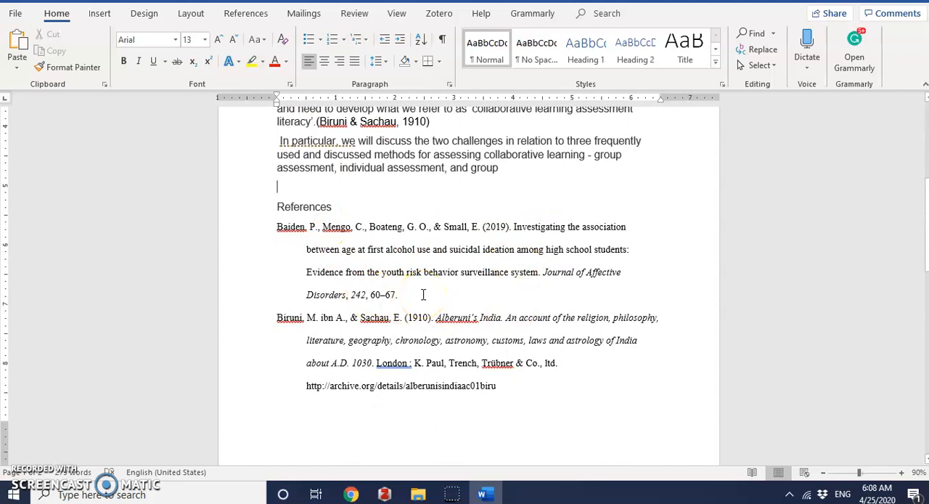
scroll(423, 294, "down", 5)
scroll(423, 294, "up", 3)
scroll(423, 293, "up", 2)
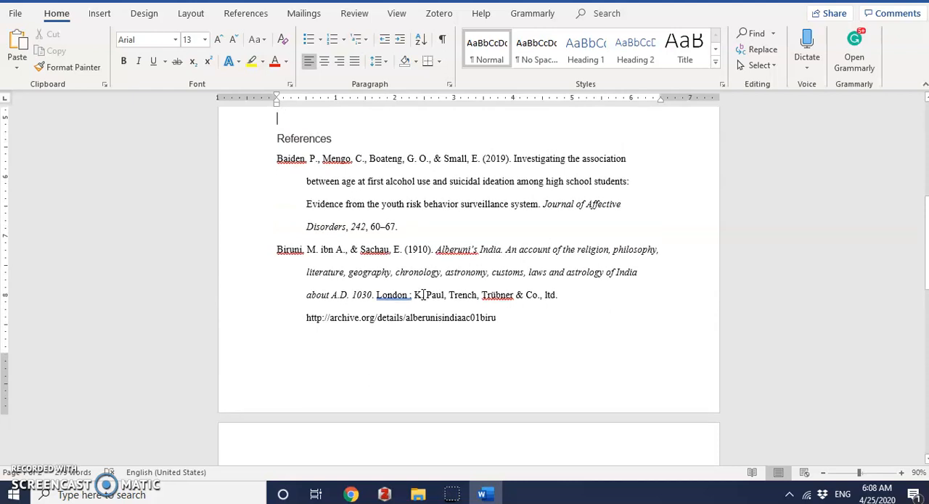
left_click(439, 14)
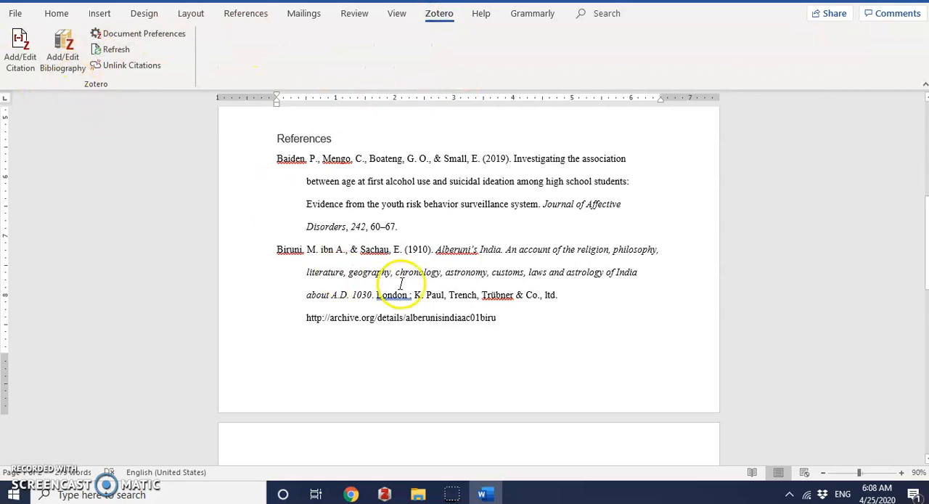
scroll(401, 283, "down", 5)
scroll(401, 284, "up", 4)
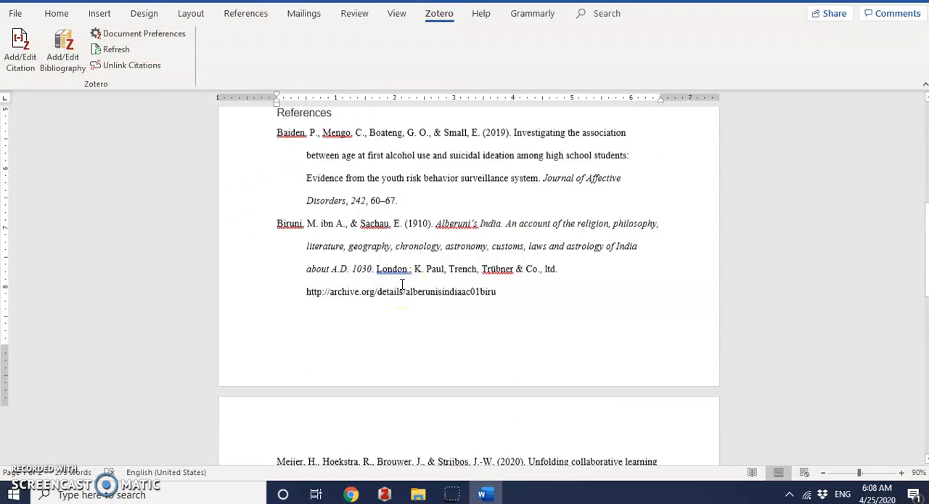
scroll(402, 284, "up", 3)
left_click(307, 178)
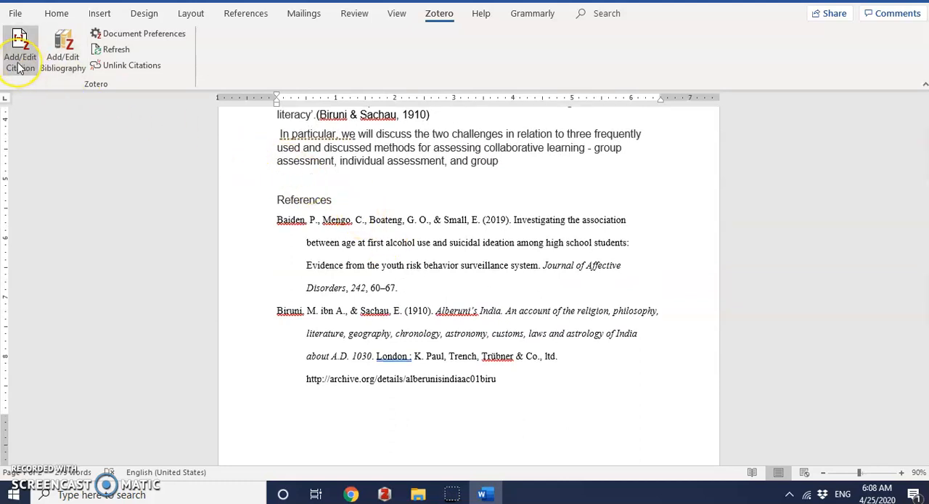
left_click(126, 34)
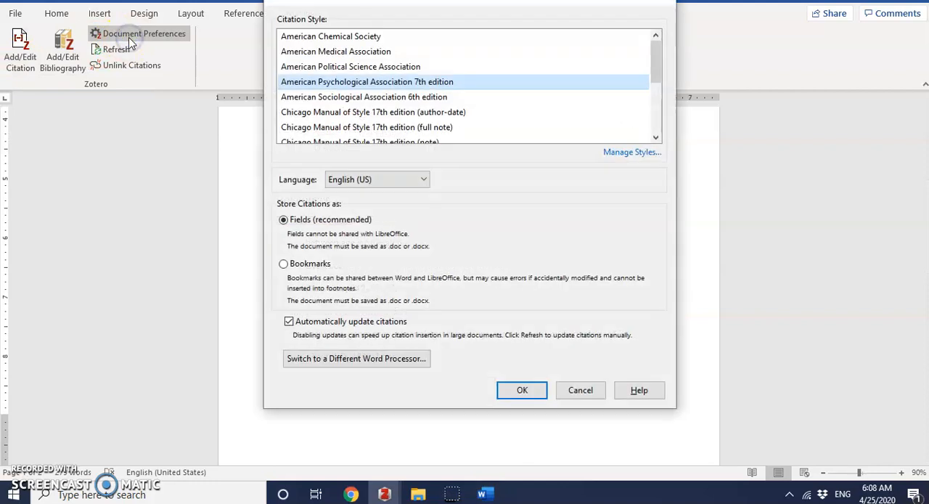
left_click(315, 114)
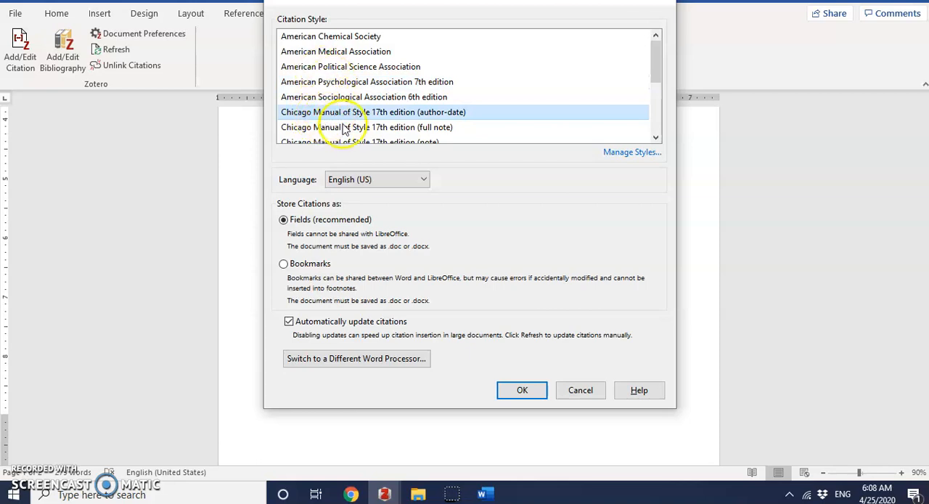
left_click(585, 392)
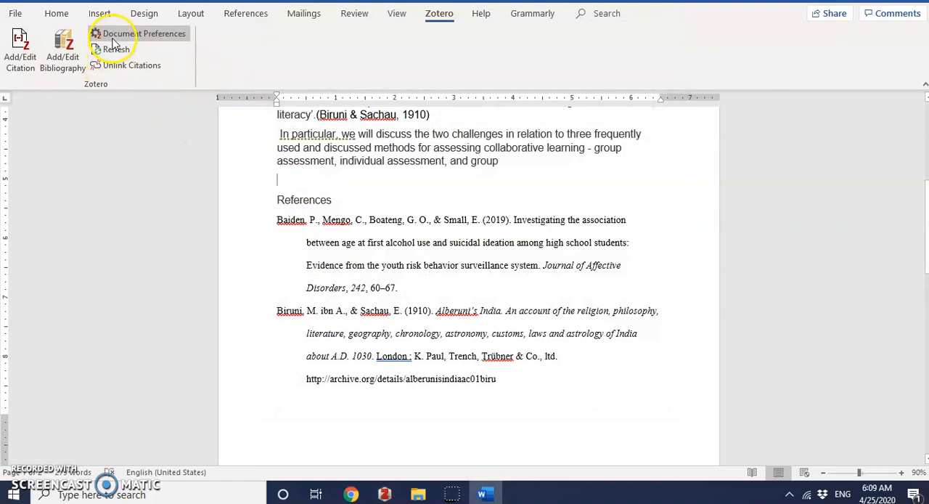
Step: Switch the document's citation style to Chicago Manual of Style 17th edition (author-date) and check the citations and reference list
left_click(114, 44)
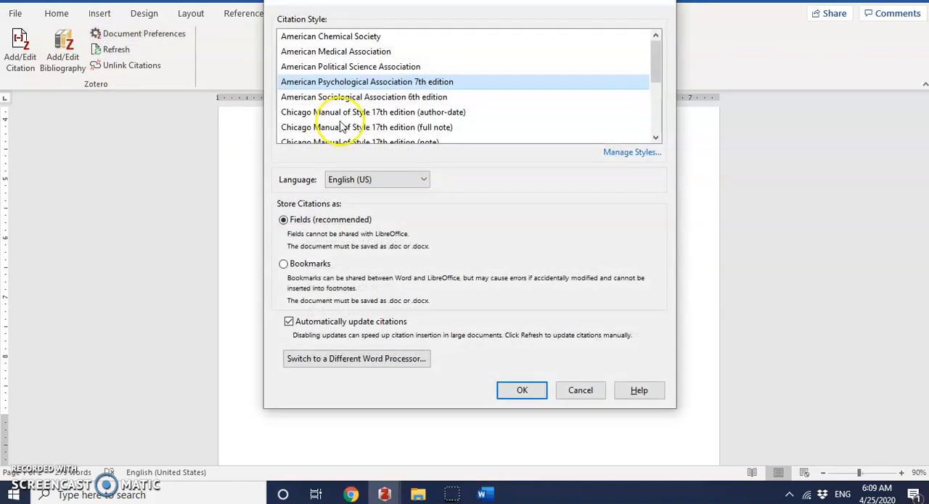
left_click(341, 112)
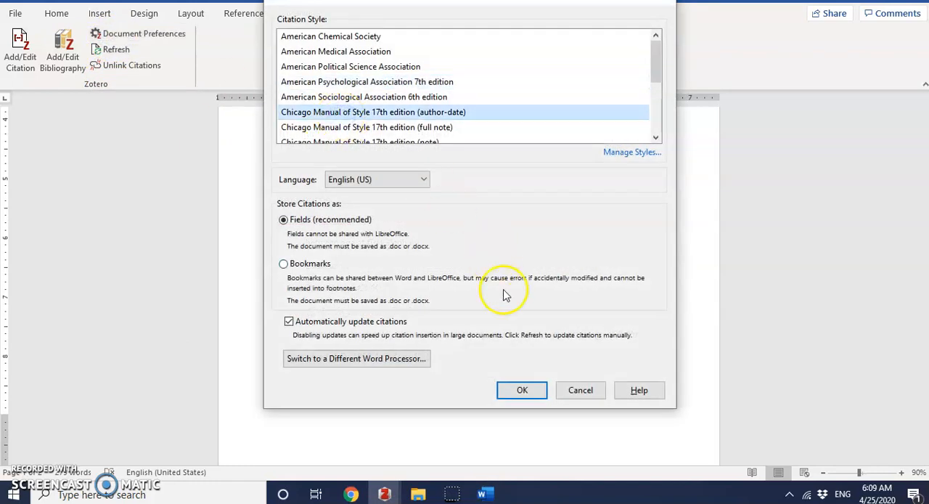
left_click(518, 389)
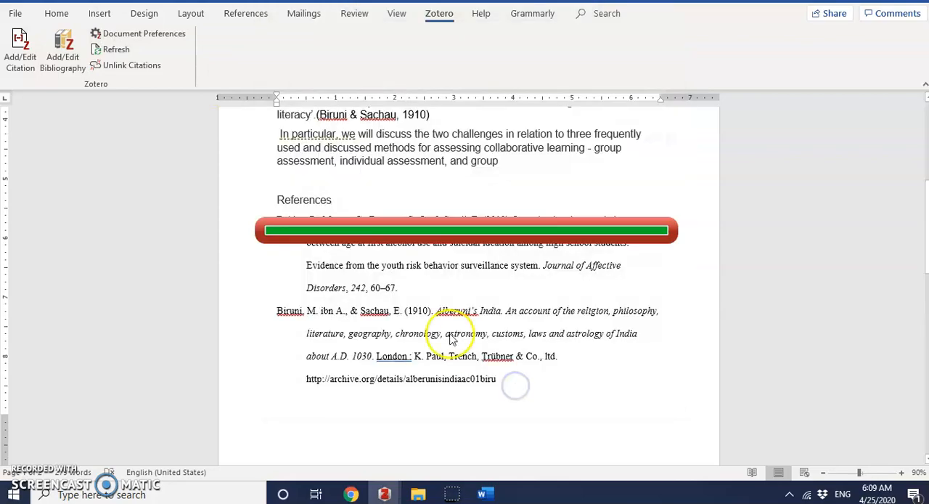
scroll(380, 260, "up", 6)
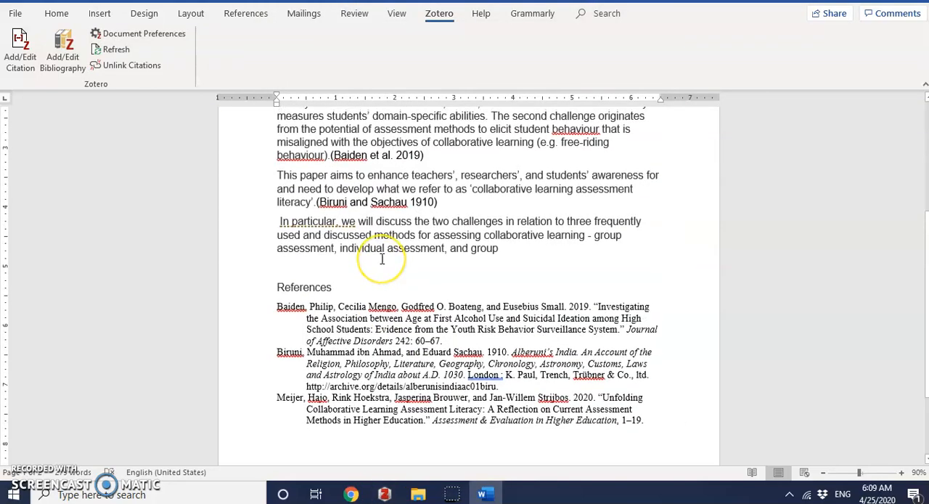
scroll(384, 291, "down", 4)
scroll(389, 301, "down", 3)
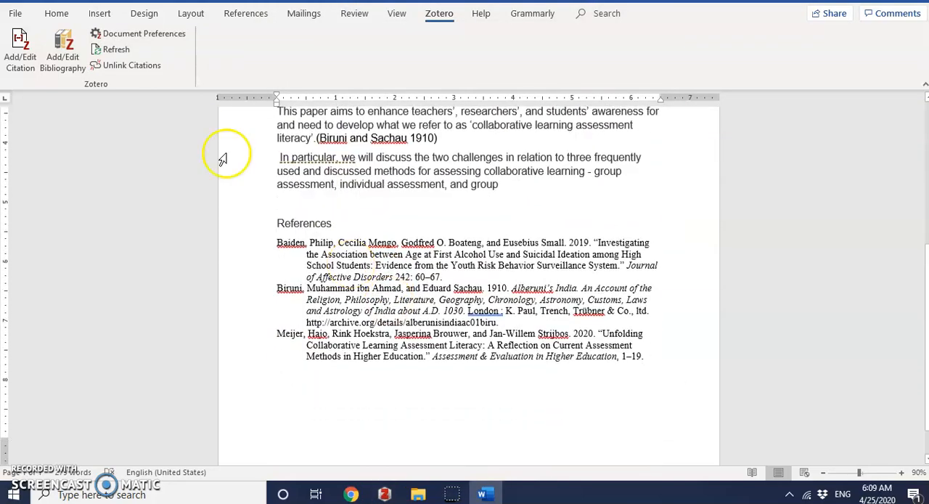
Step: Set the document's citation style back to American Psychological Association 7th edition and check the reference list
left_click(128, 35)
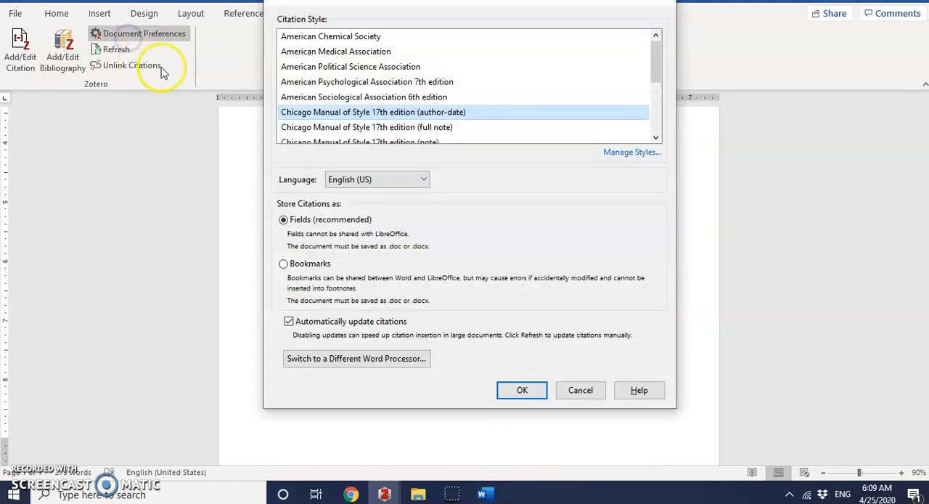
left_click(313, 84)
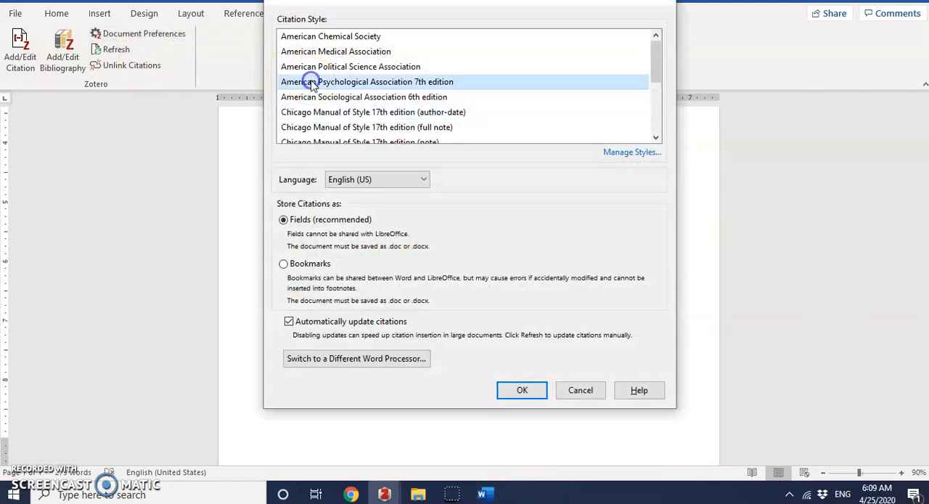
left_click(521, 390)
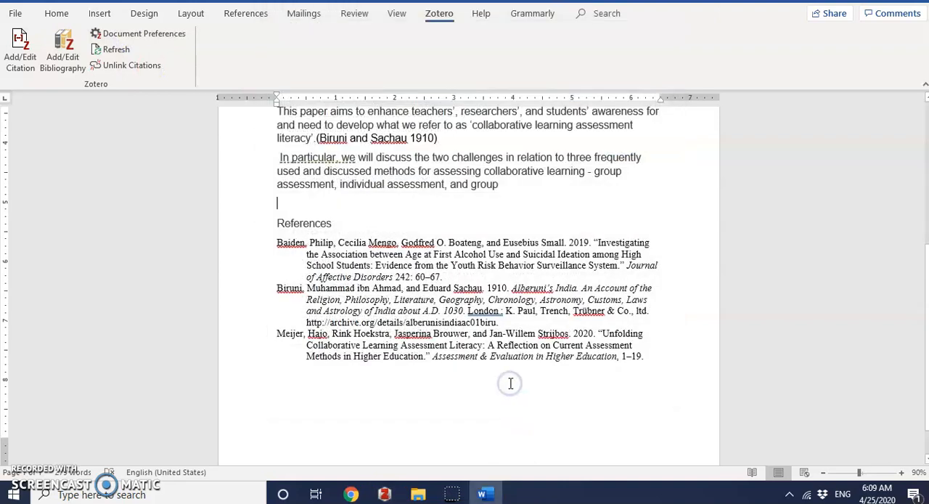
scroll(419, 357, "down", 2)
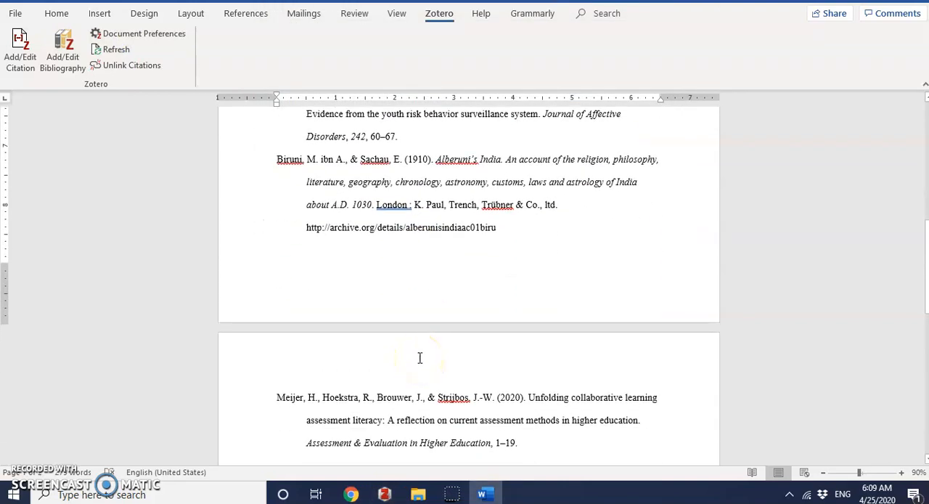
Step: Review the formatted reference list, then switch to Zotero and examine the title and author details of the "Unfolding collaborative learning" article
scroll(429, 253, "up", 1)
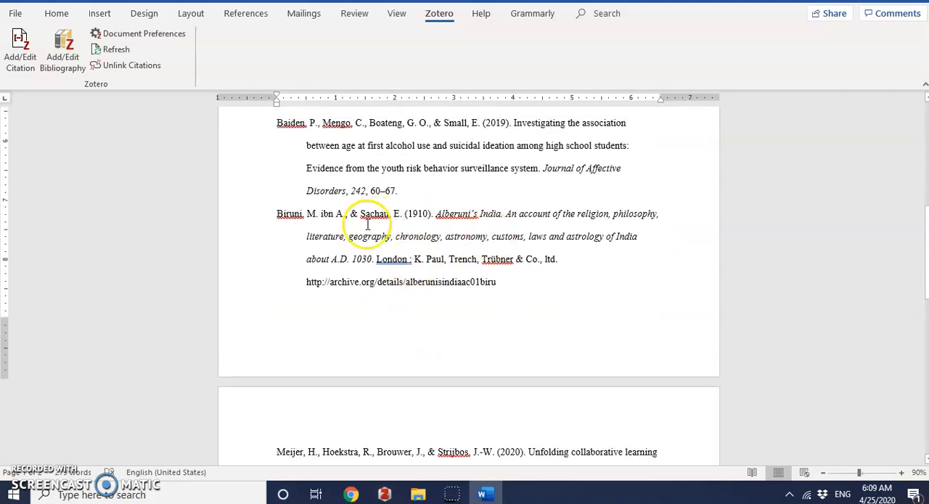
scroll(475, 225, "up", 1)
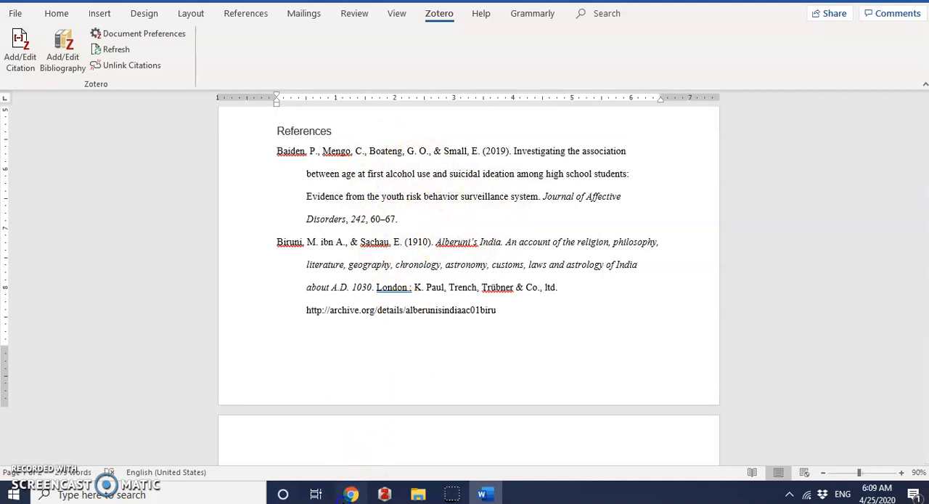
left_click(350, 494)
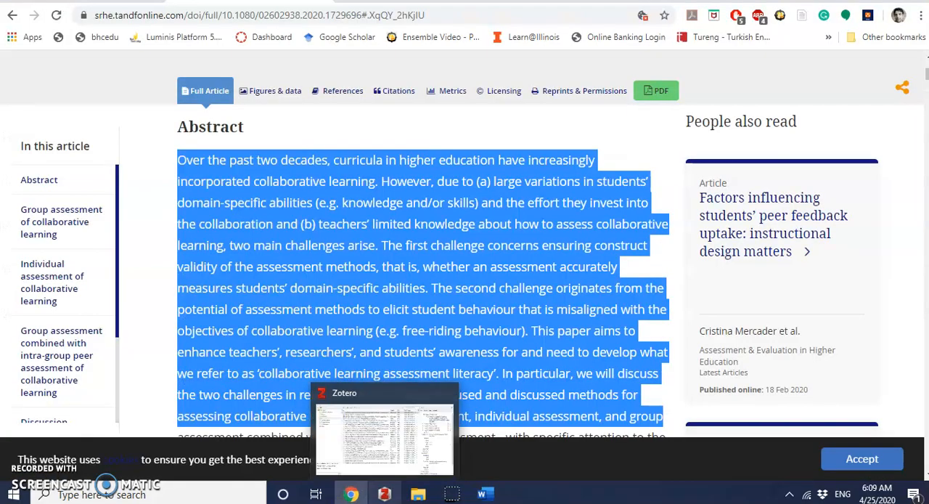
left_click(384, 494)
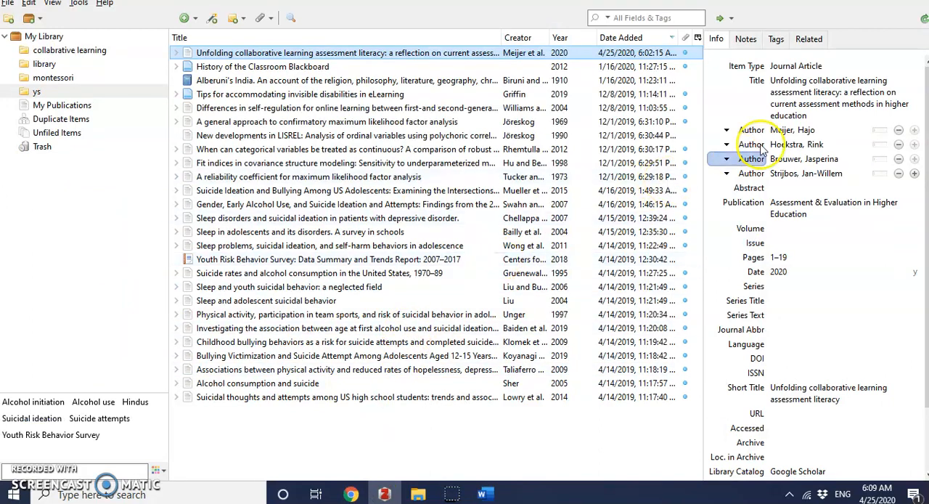
left_click(773, 87)
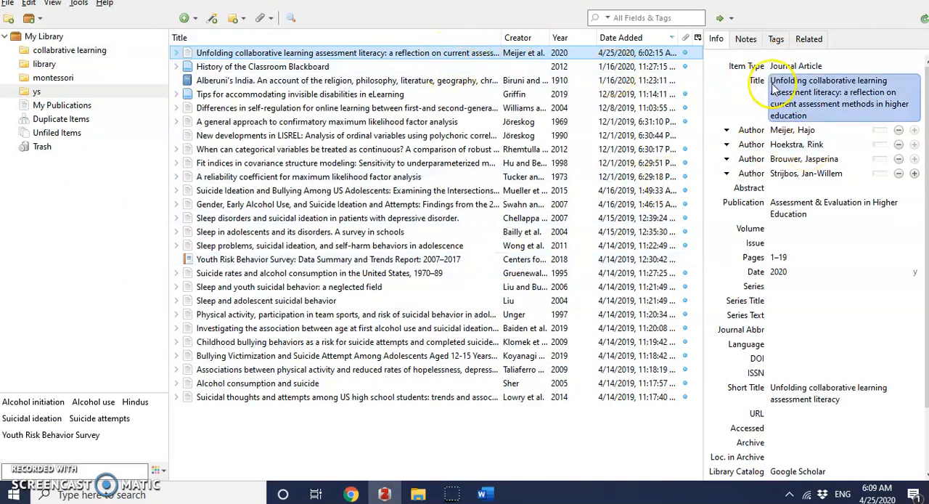
Step: Try filling in the author's last name for the "History of the Classroom Blackboard" web page, then clear the entry and reselect the "Unfolding collaborative learning" article
left_click(261, 67)
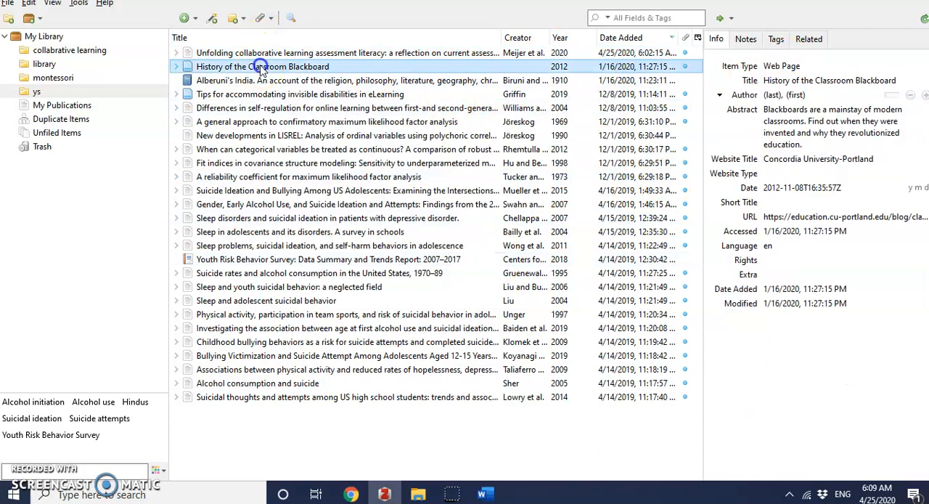
left_click(772, 96)
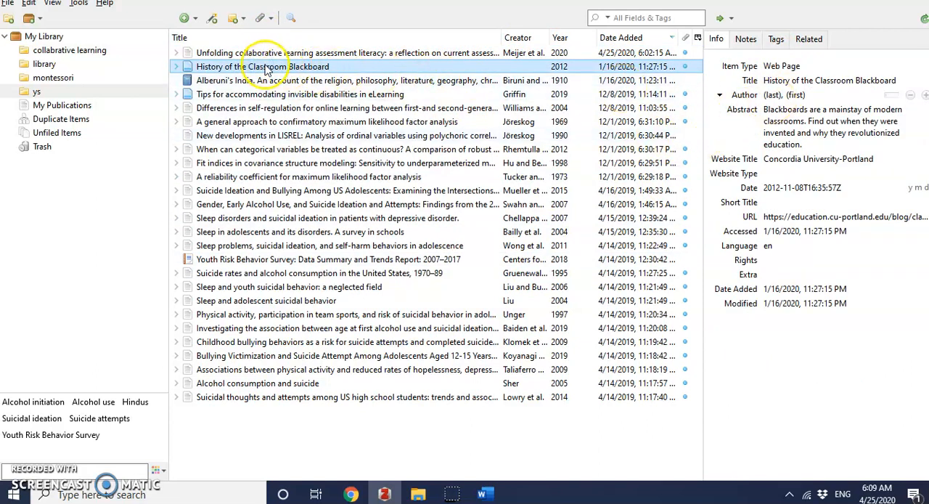
left_click(805, 110)
left_click(772, 95)
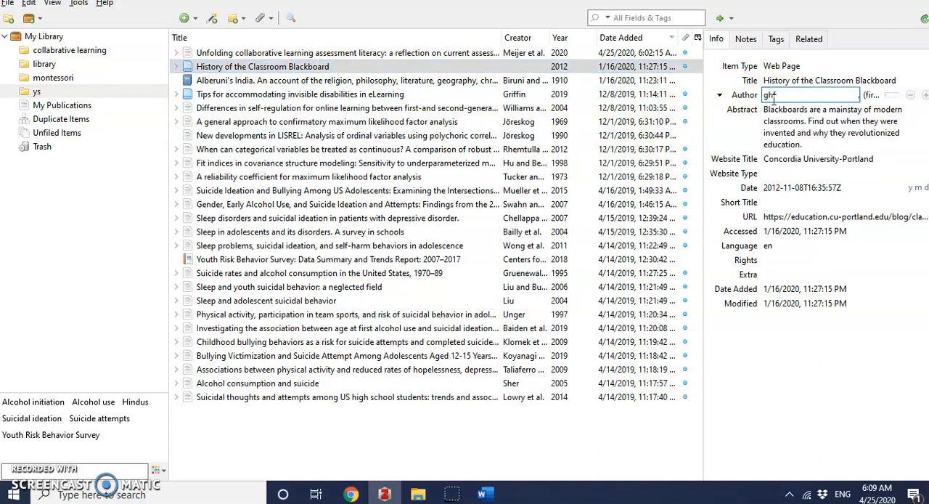
key("BackSpace")
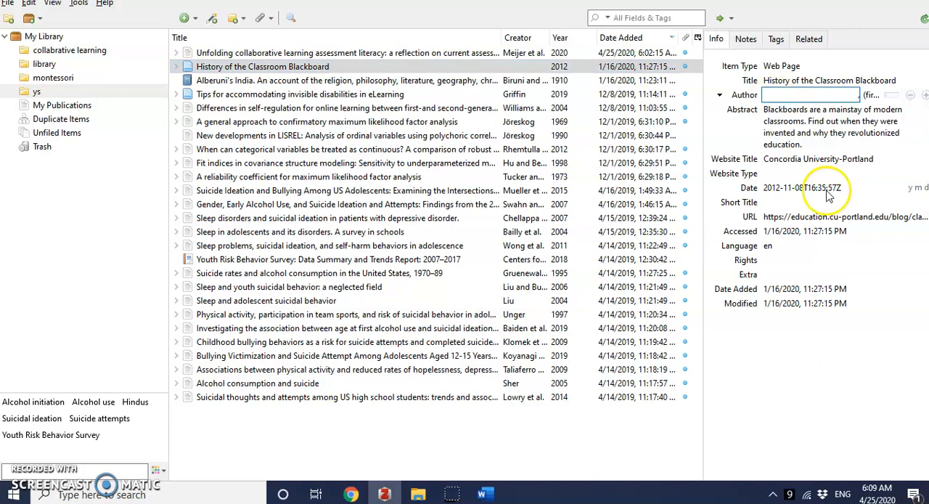
left_click(330, 54)
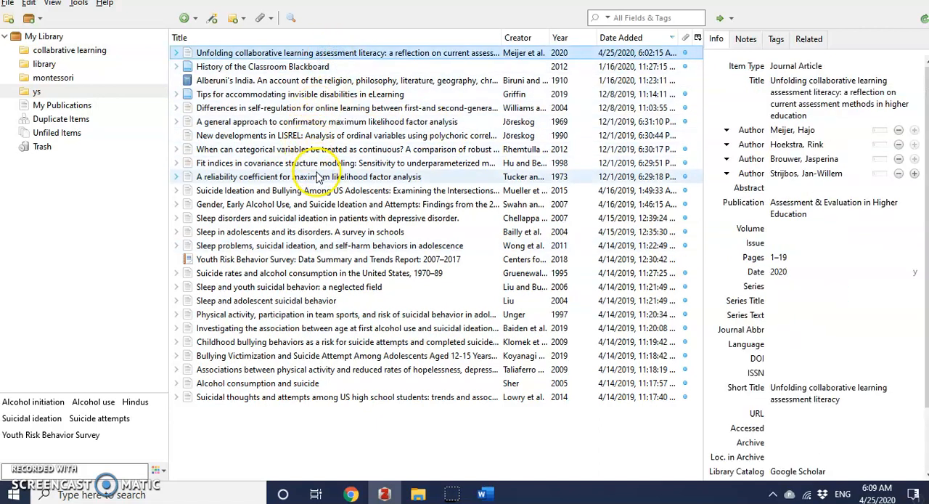
Step: In the title of the "Gender, Early Alcohol Use" article, change "Early Alcohol Use" to lowercase "early alcohol use"
left_click(317, 205)
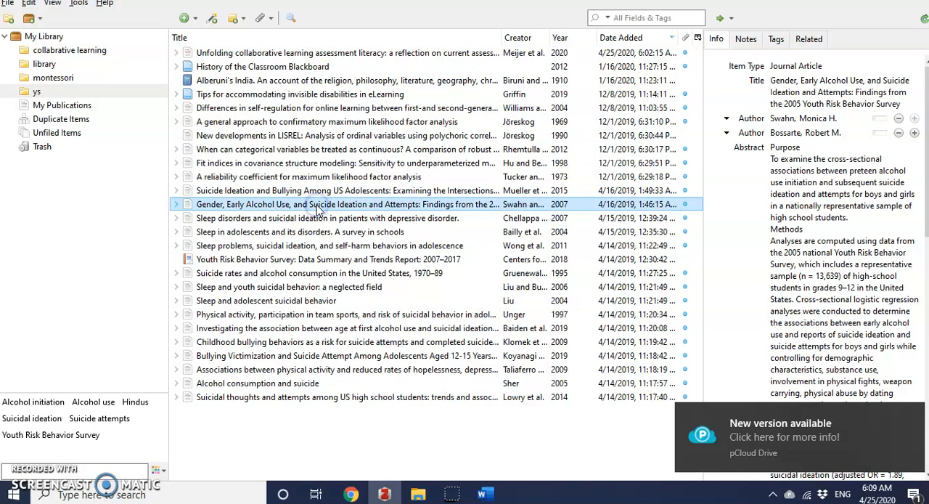
left_click(809, 87)
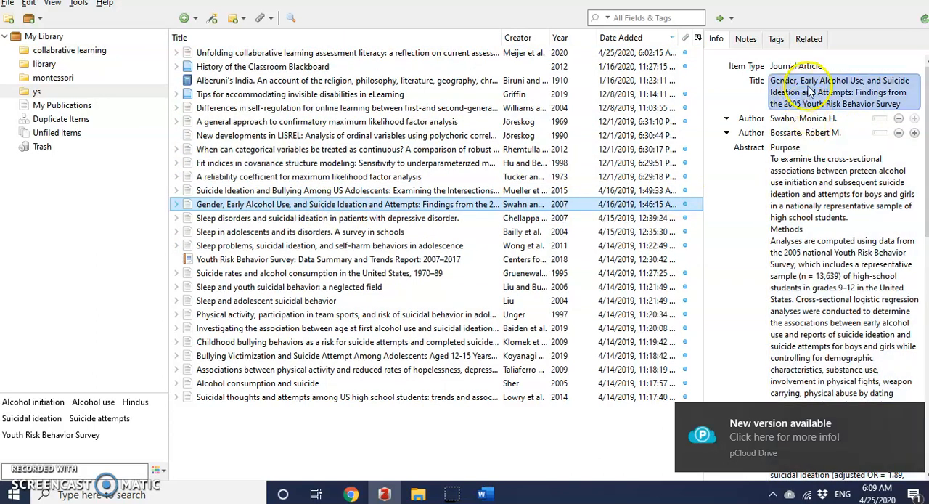
left_click(798, 80)
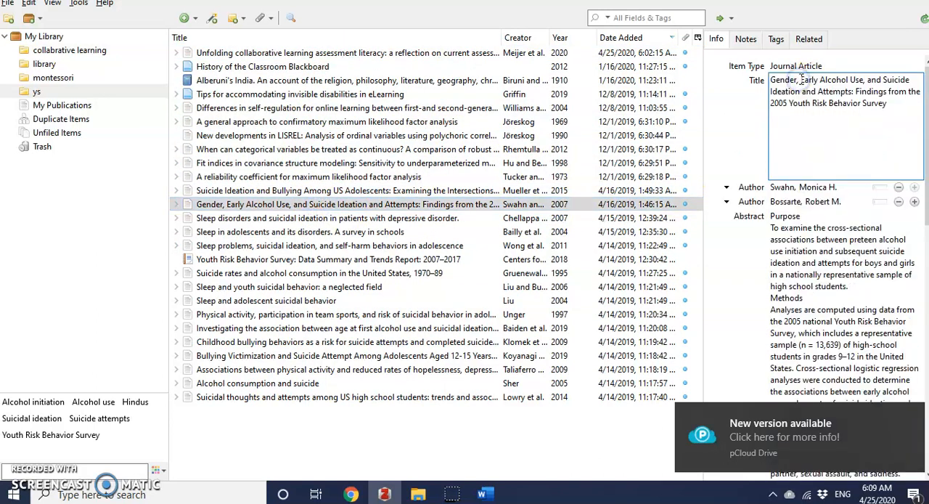
key("Delete")
type("e")
left_click(822, 80)
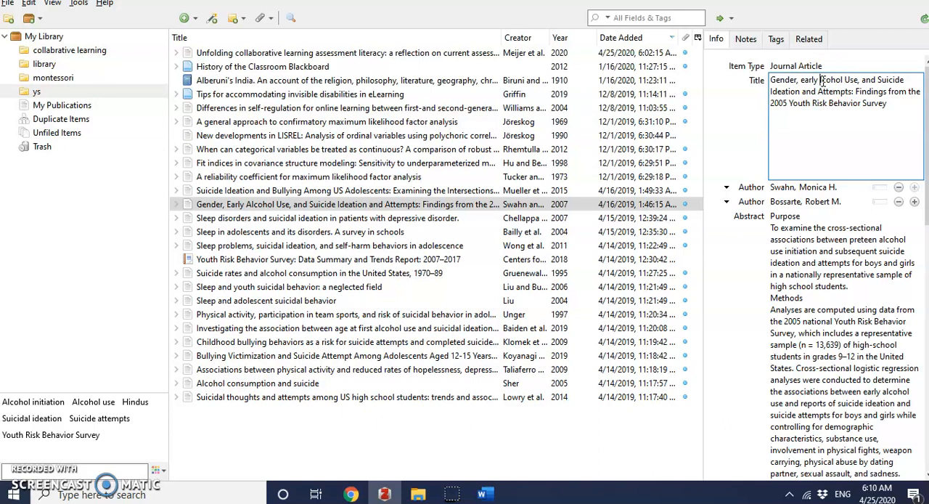
left_click(851, 78)
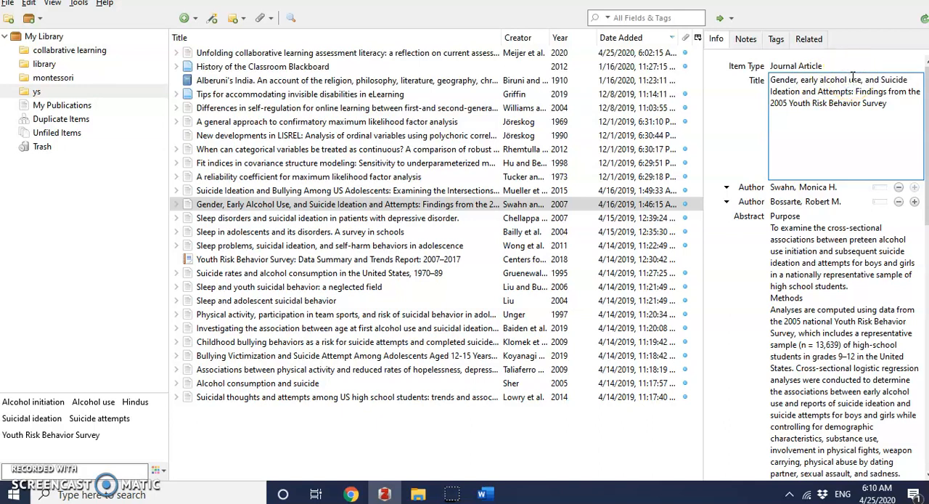
Step: Change "Suicide Ideation and Attempts" in the same title to lowercase "suicide ideation and attempts" and save the title
left_click(884, 80)
left_click(774, 93)
key("Delete")
type("i")
left_click(822, 92)
key("Delete")
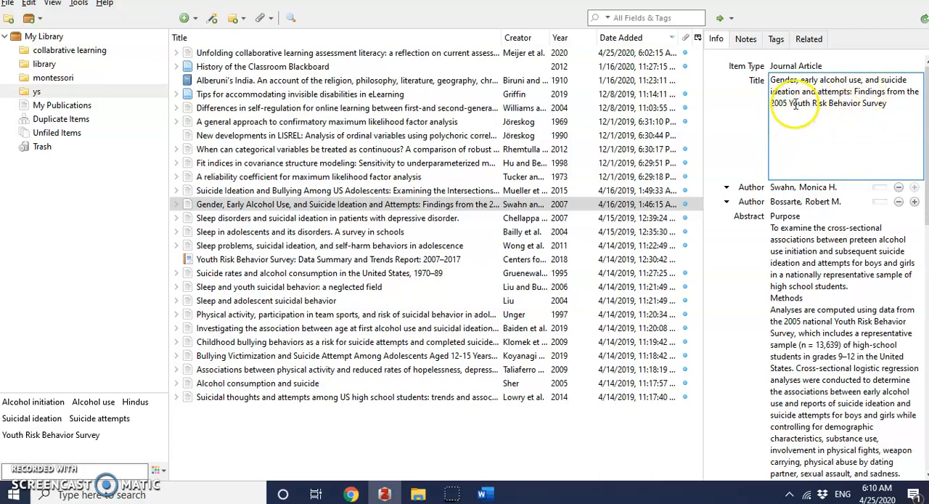
left_click(805, 272)
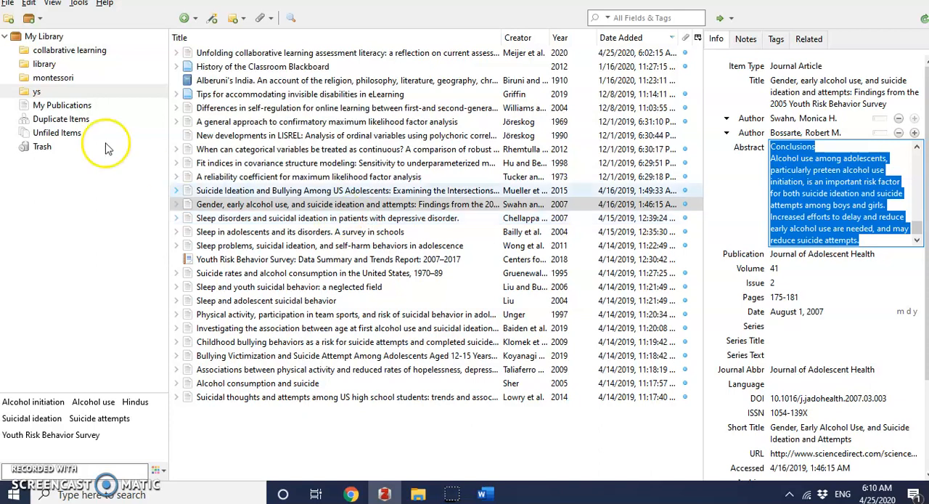
Step: Look through the montessori, library and ys collections, then open the "collabrative learning" collection
left_click(51, 78)
left_click(43, 64)
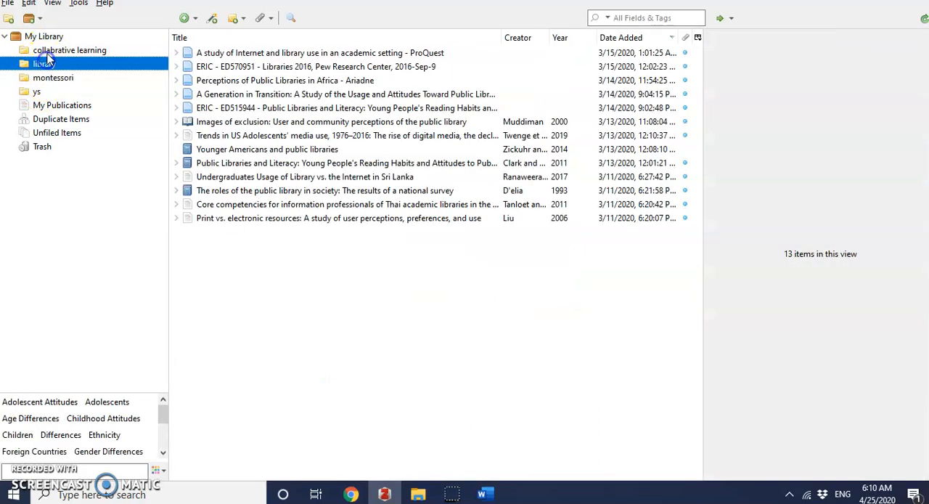
left_click(37, 92)
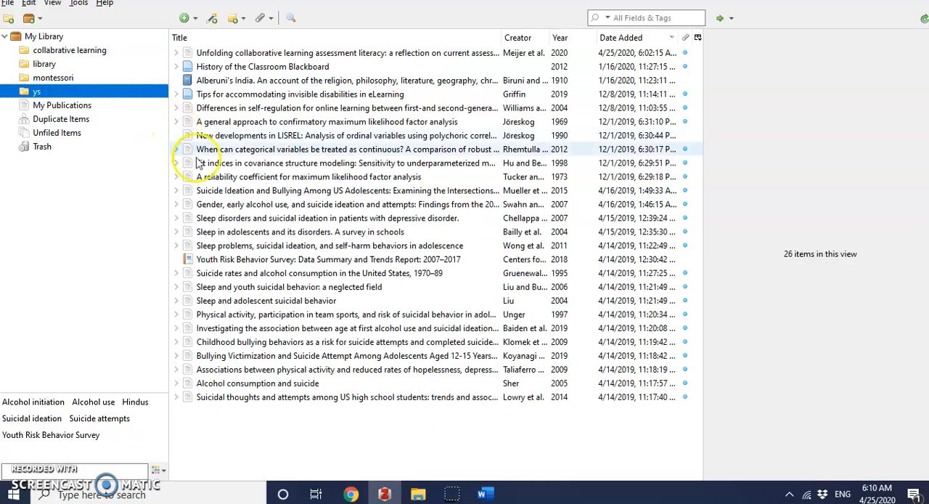
left_click(53, 77)
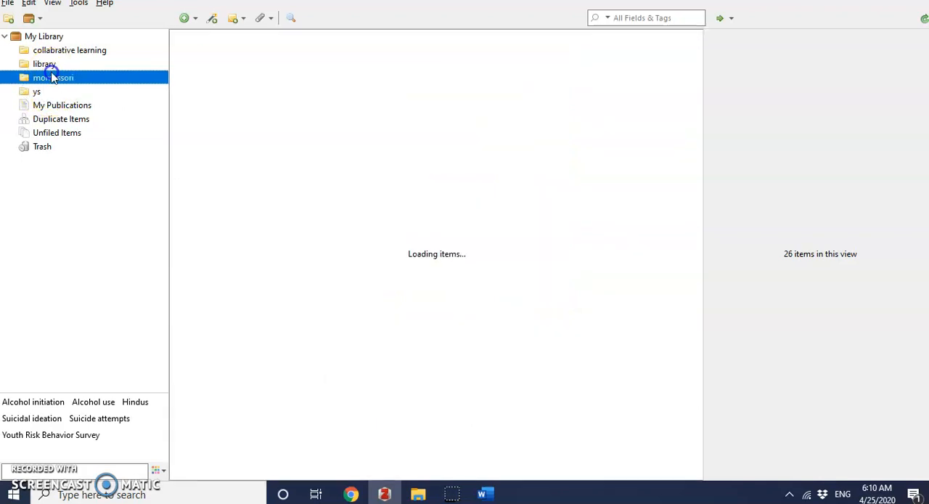
left_click(44, 66)
left_click(76, 50)
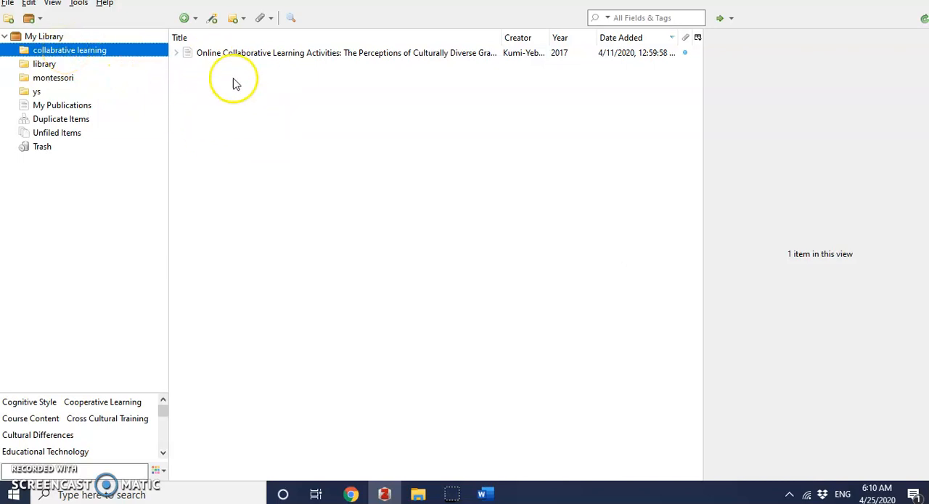
Step: Switch to Chrome and save the open journal article to Zotero's "collabrative learning" collection, checking the available target collections
left_click(349, 493)
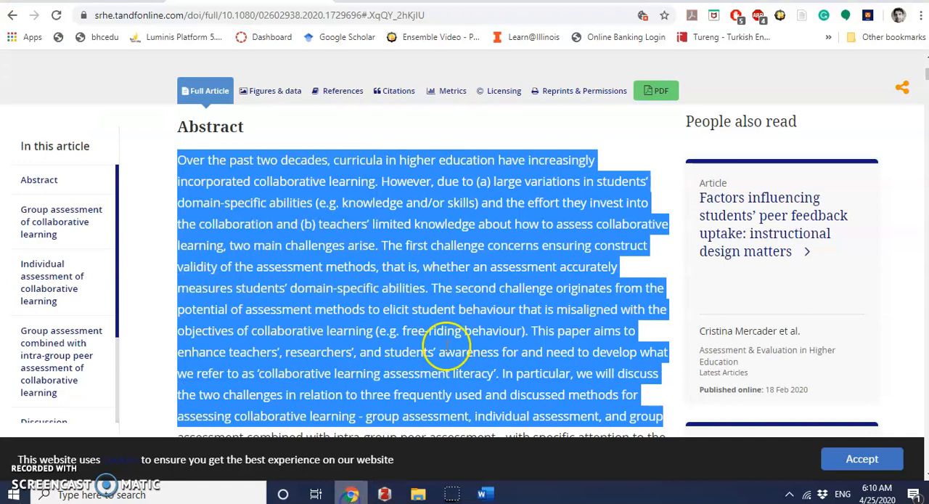
left_click(263, 224)
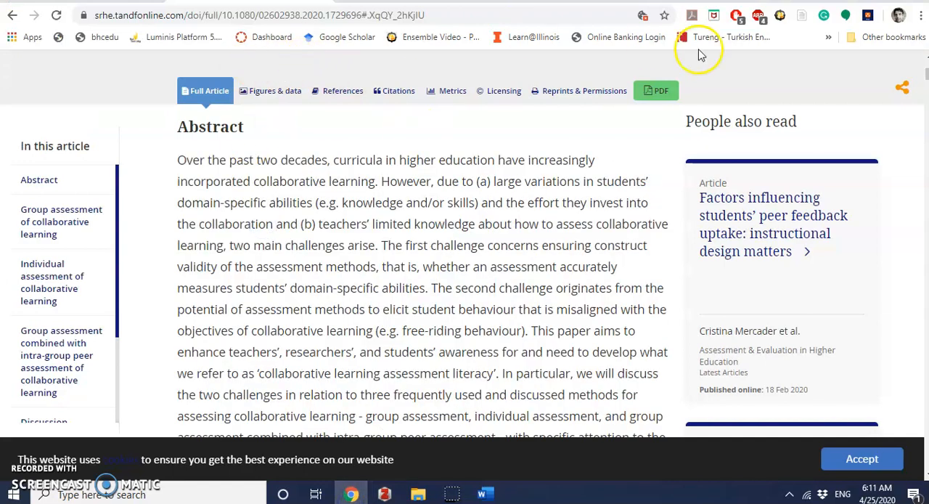
left_click(803, 16)
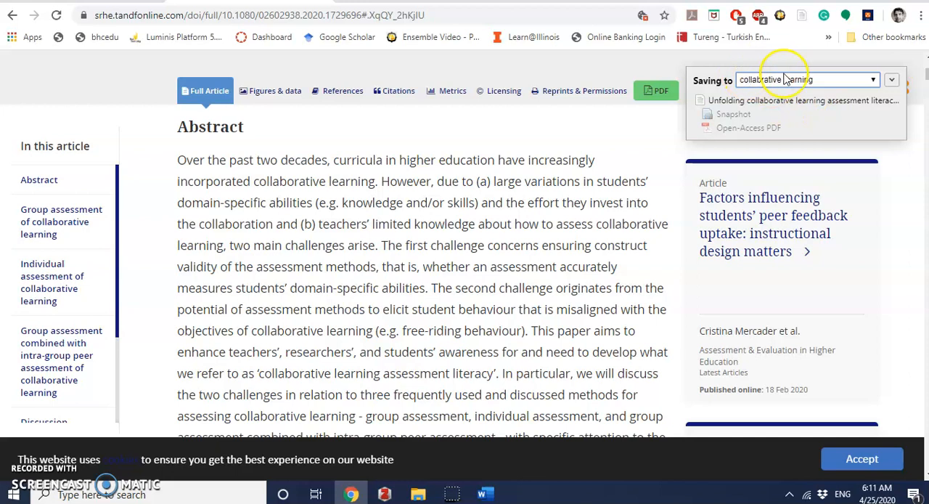
left_click(839, 85)
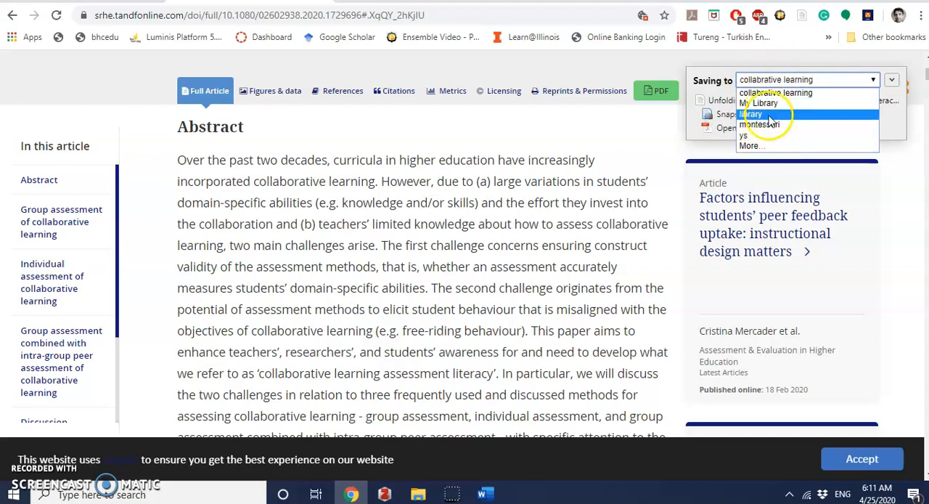
left_click(607, 189)
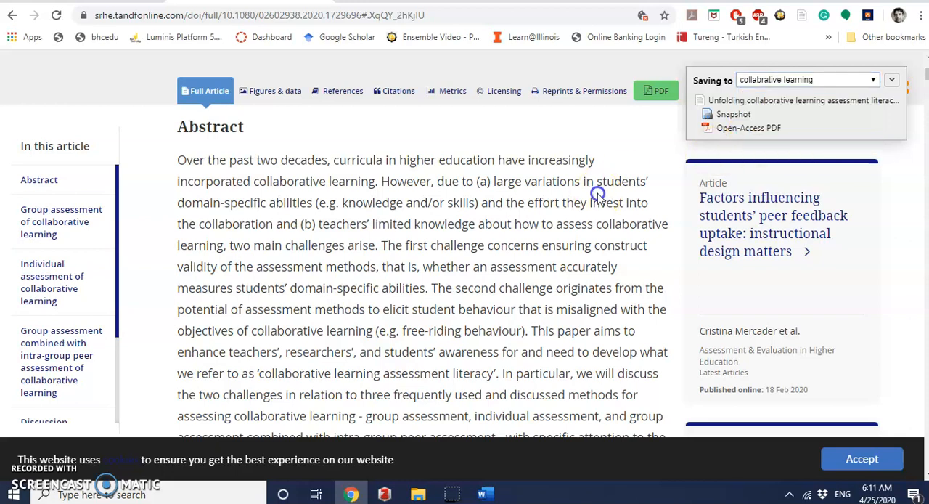
Step: Return to Zotero and check the newly saved article's details in the "collabrative learning" collection
left_click(383, 495)
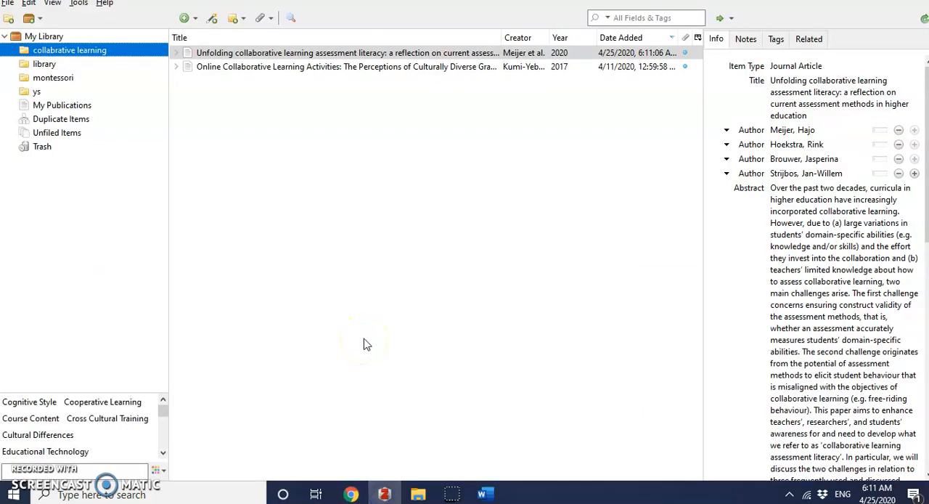
left_click(267, 305)
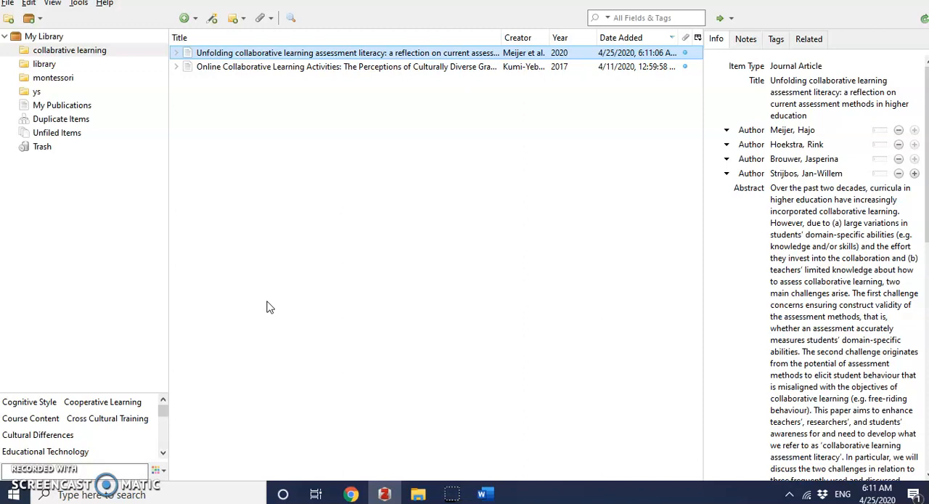
left_click(275, 251)
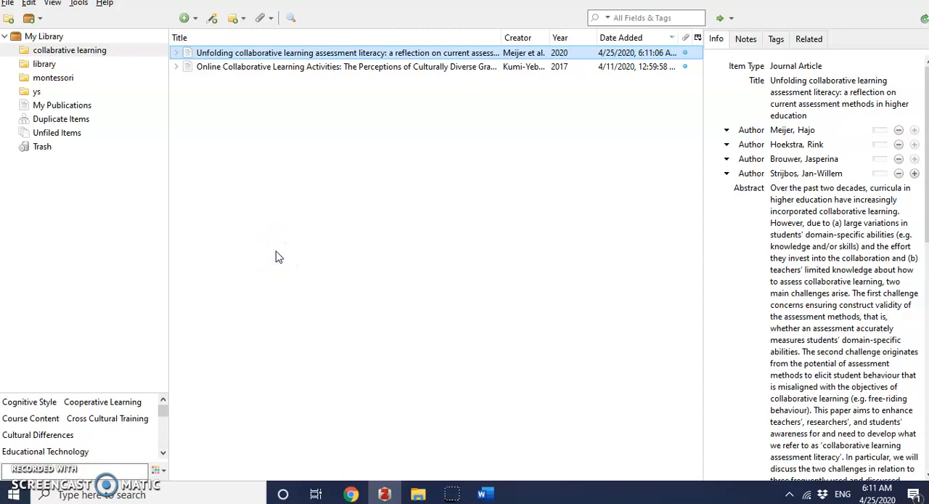